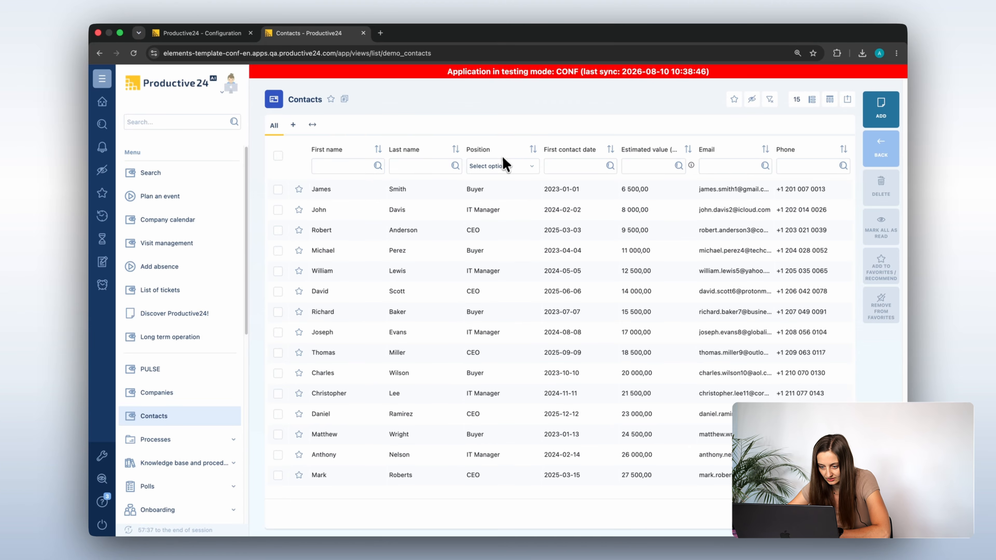
- Filter the contacts list by a last name, and clear that filter text again
left_click(434, 165)
type("smith")
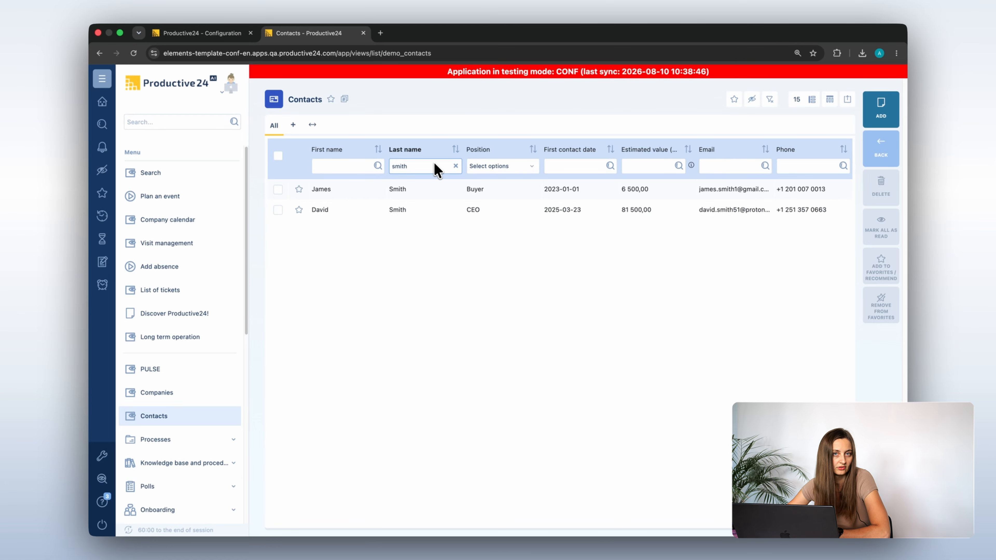
key("BackSpace")
key("BackSpace")
key("BackSpace")
key("BackSpace")
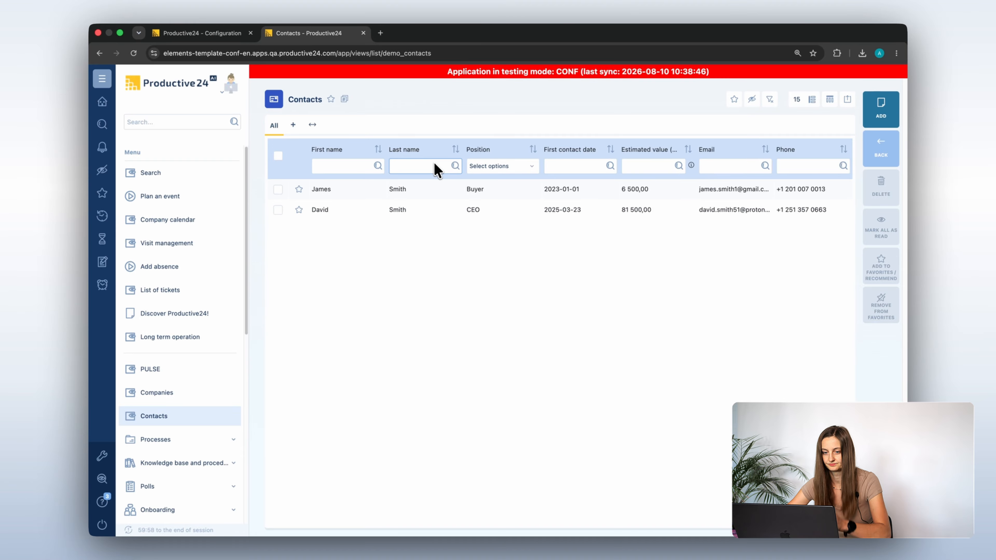
- Switch to the configuration application and create a new branch named feat/e3_advanced_filters
left_click(235, 36)
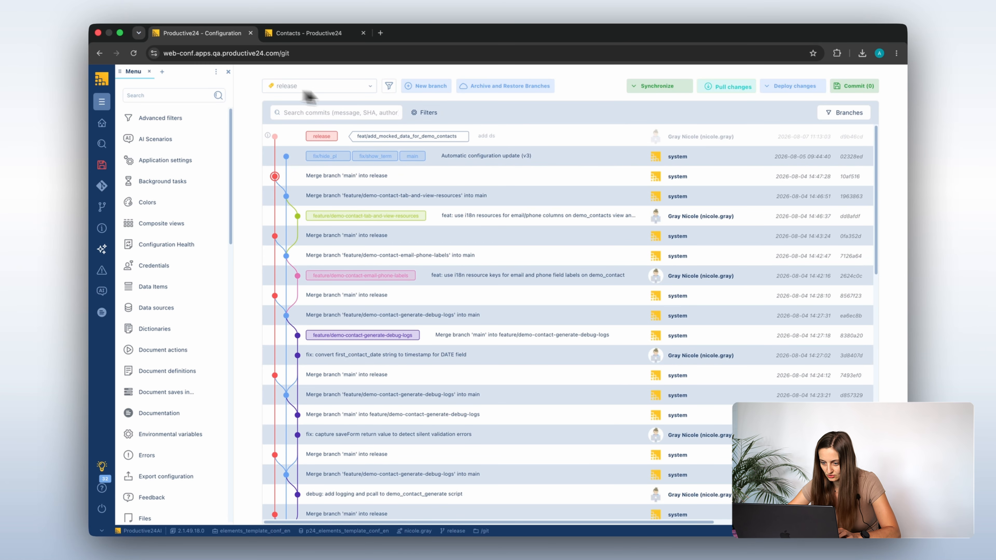
left_click(427, 87)
left_click(413, 144)
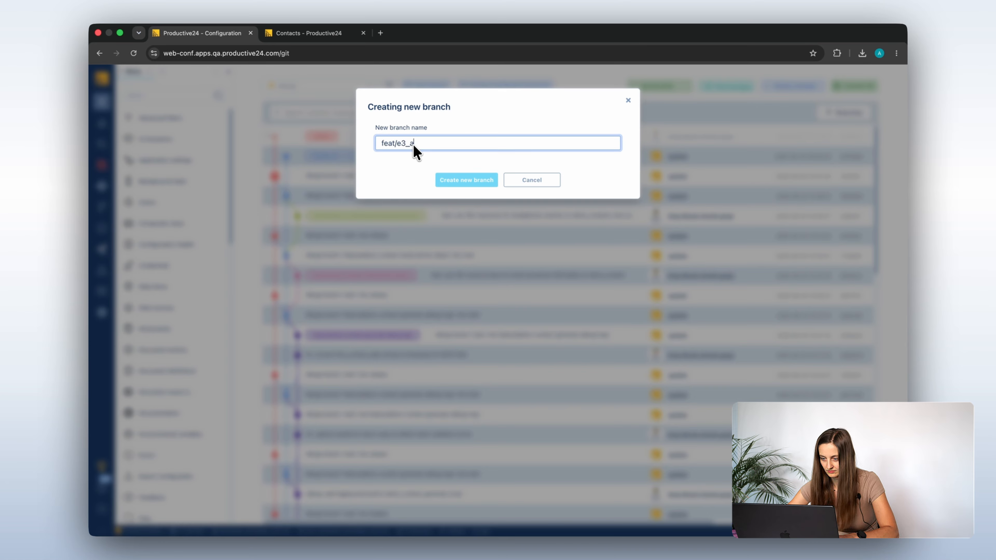
type("feat/e3_advanced")
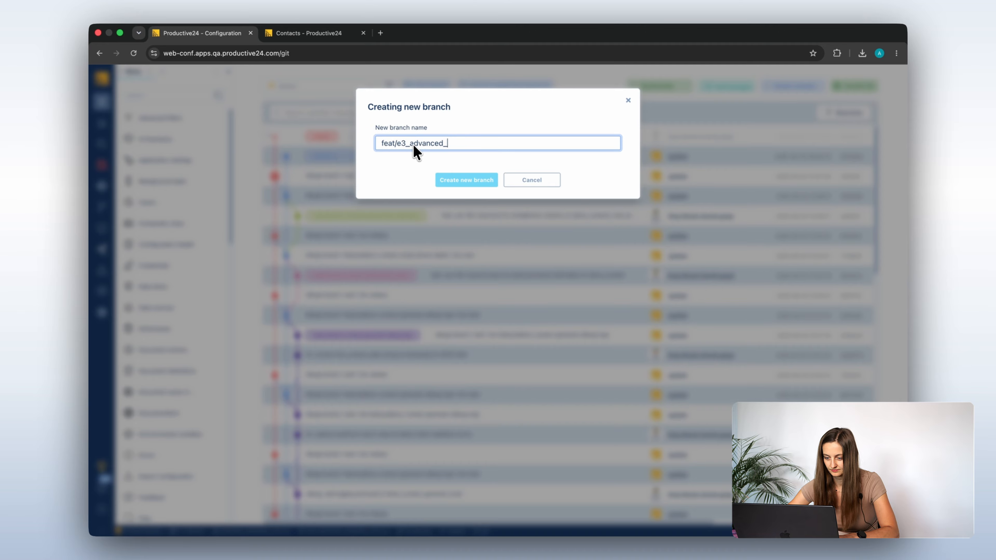
type("_filters")
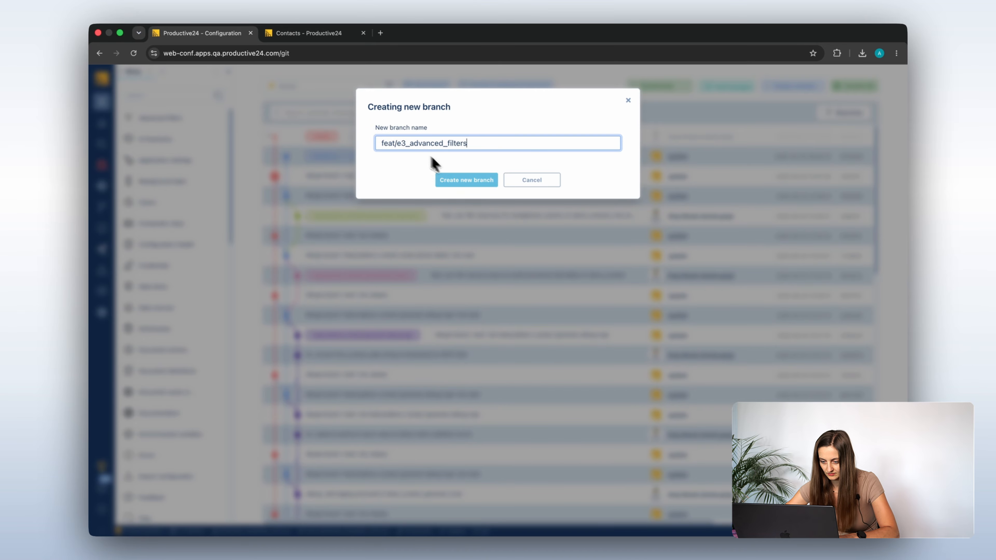
left_click(480, 181)
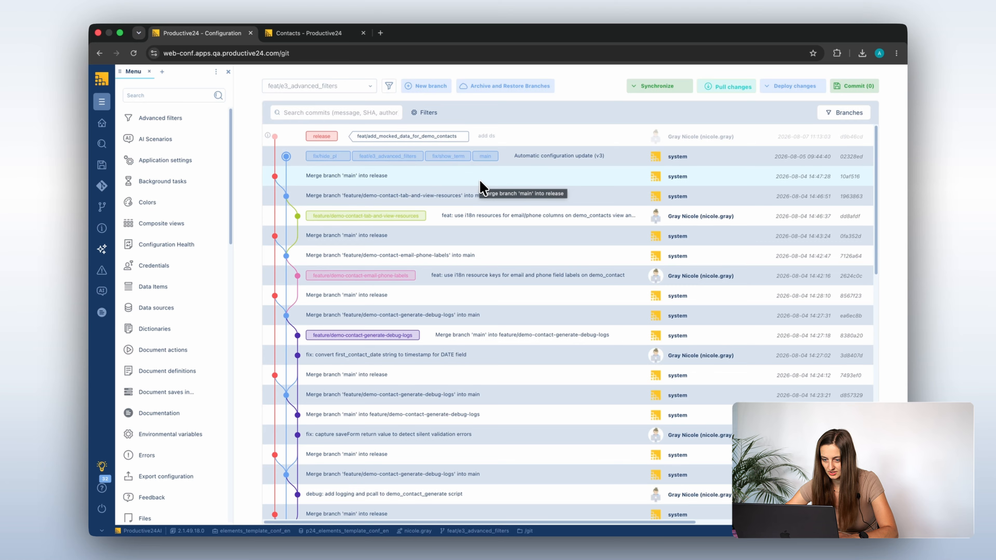
- Search the configuration for demo_contacts_ds, narrow the results to data sources, and open the demo_contact_ds definition
key("super+shift+f")
type("demo_")
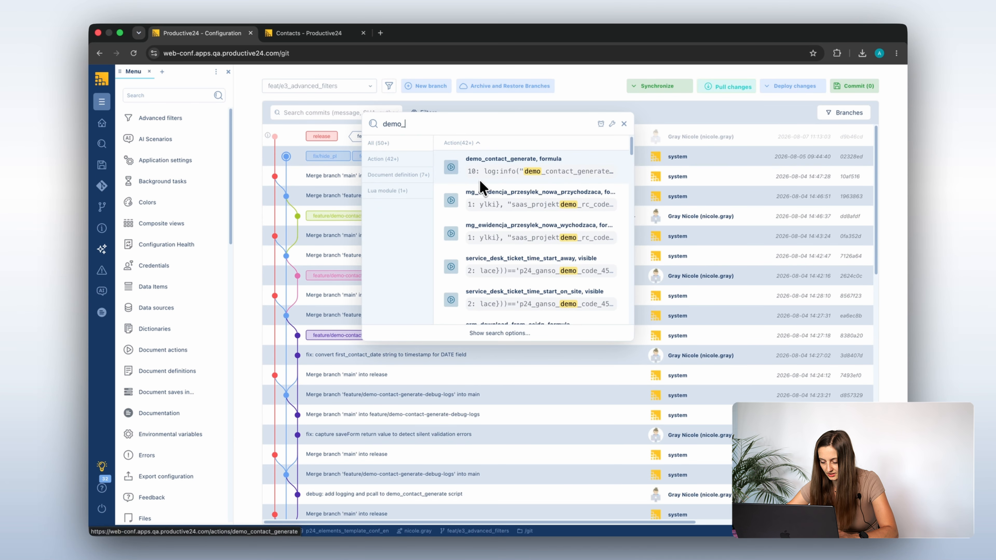
type("contacts")
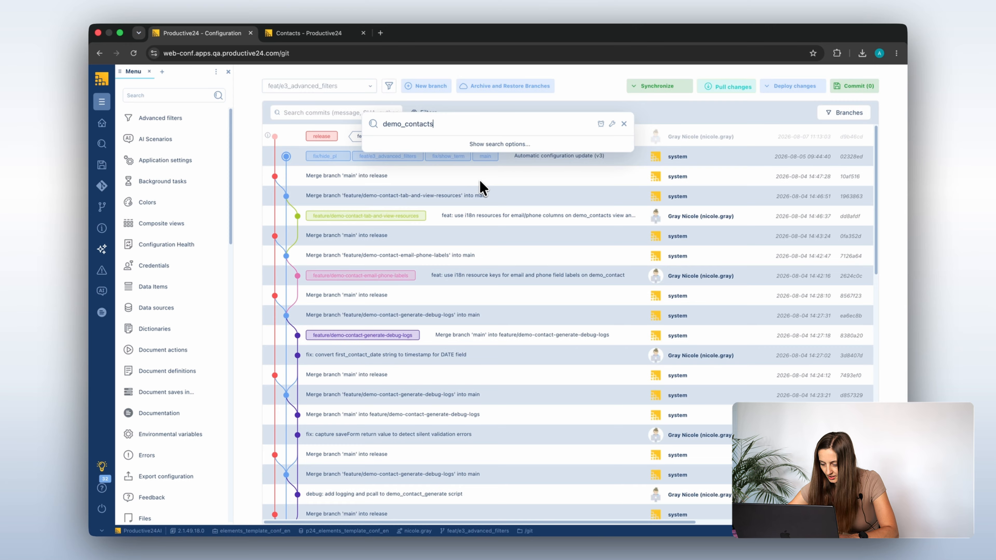
type("_ds")
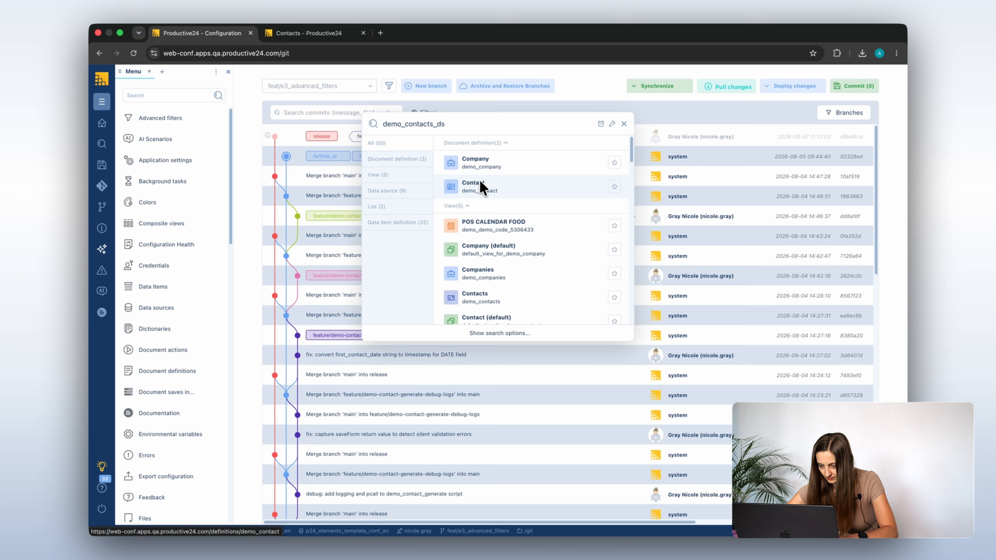
left_click(391, 190)
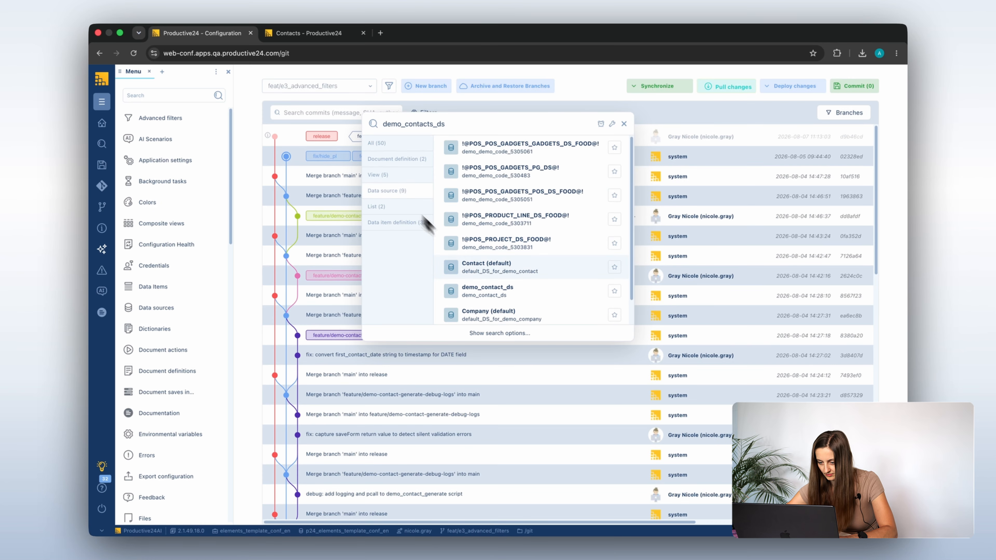
left_click(500, 295)
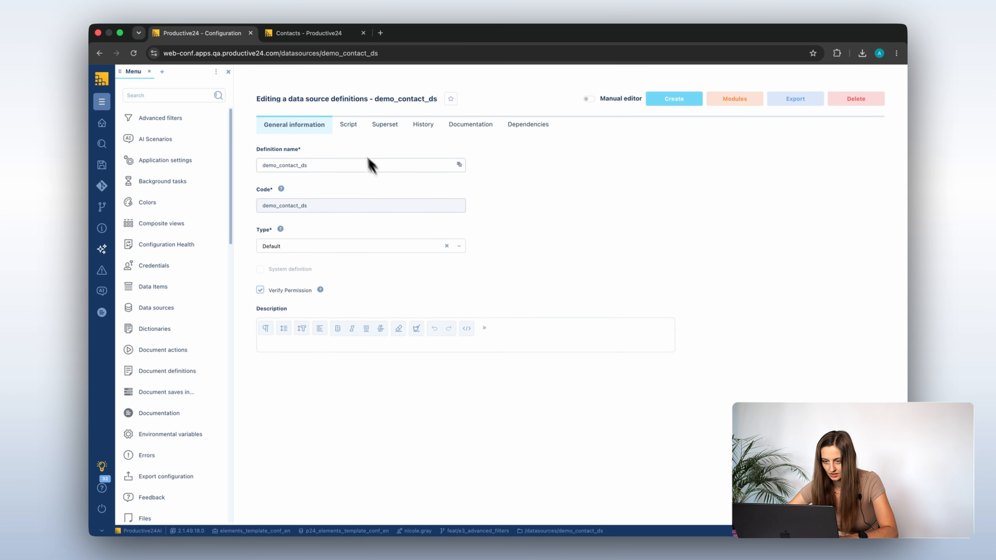
- Review the demo_contact_ds script through its last line, and open the Contacts list view (demo_contacts) configuration
left_click(351, 129)
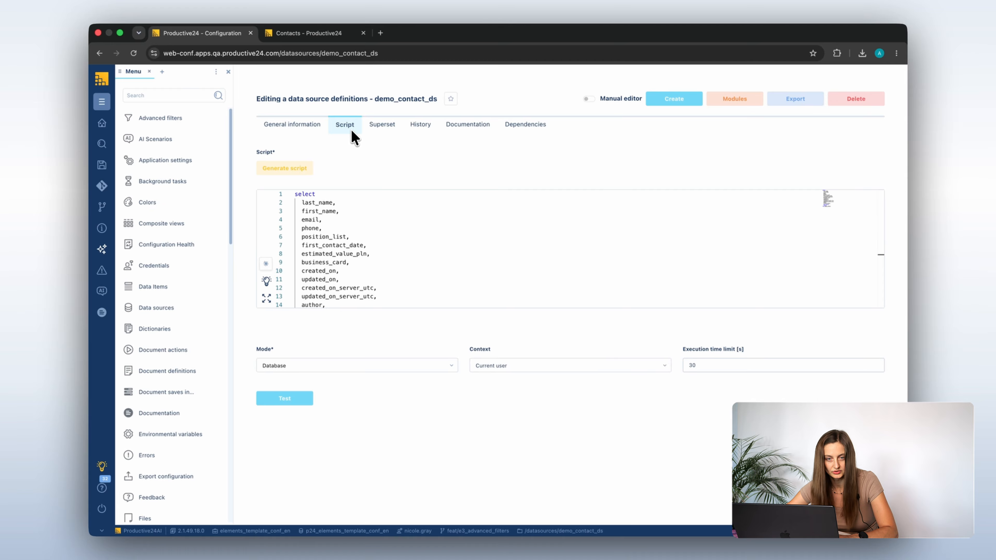
scroll(374, 247, "down", 5)
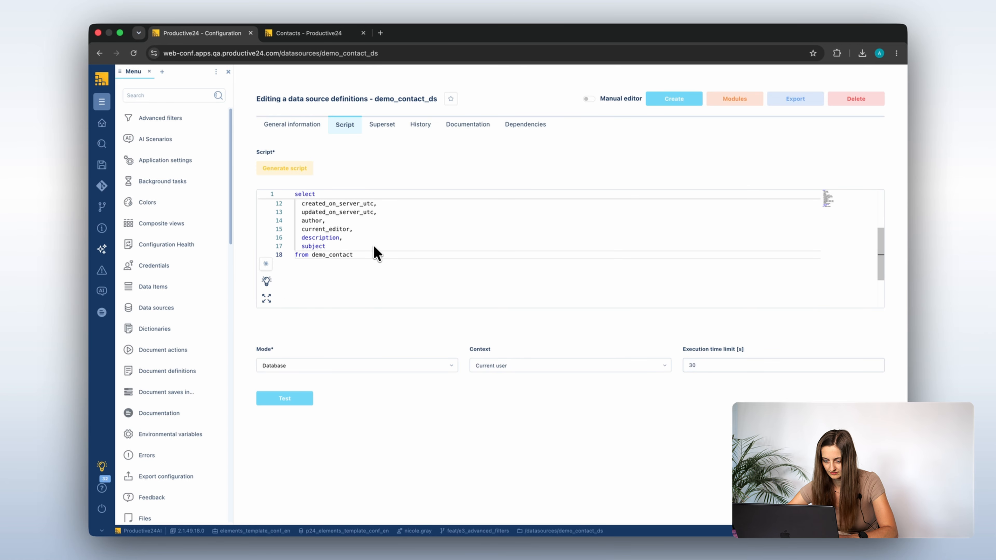
key("super+k")
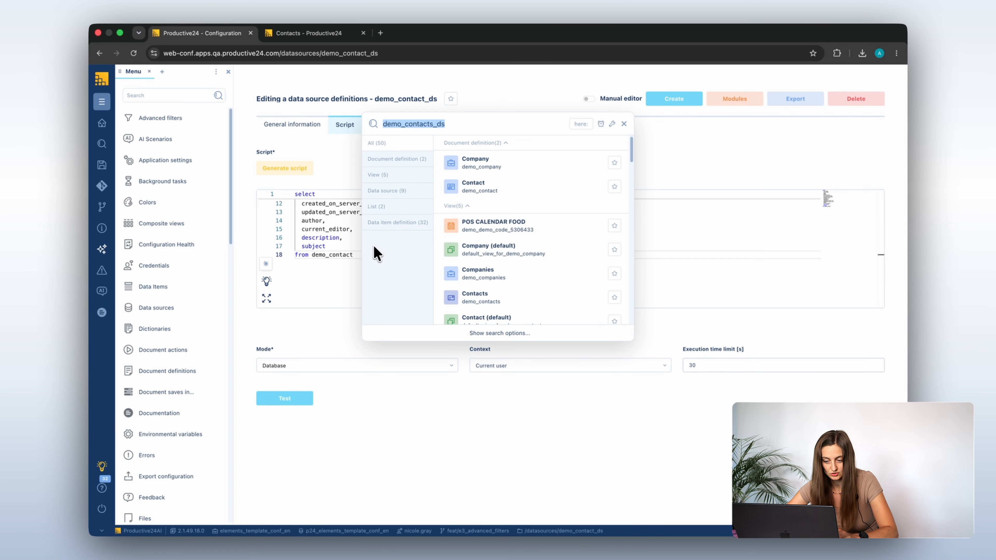
left_click(479, 297)
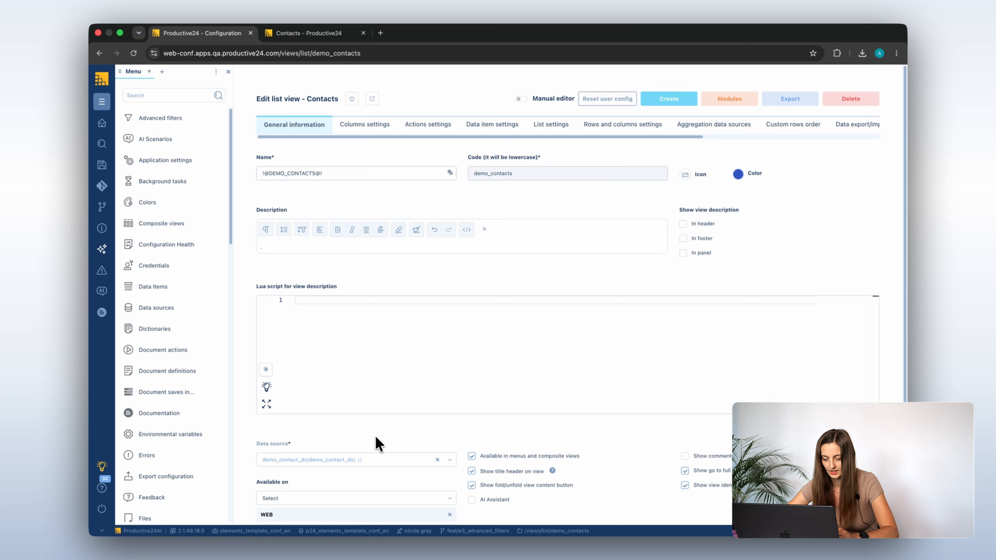
key("super+k")
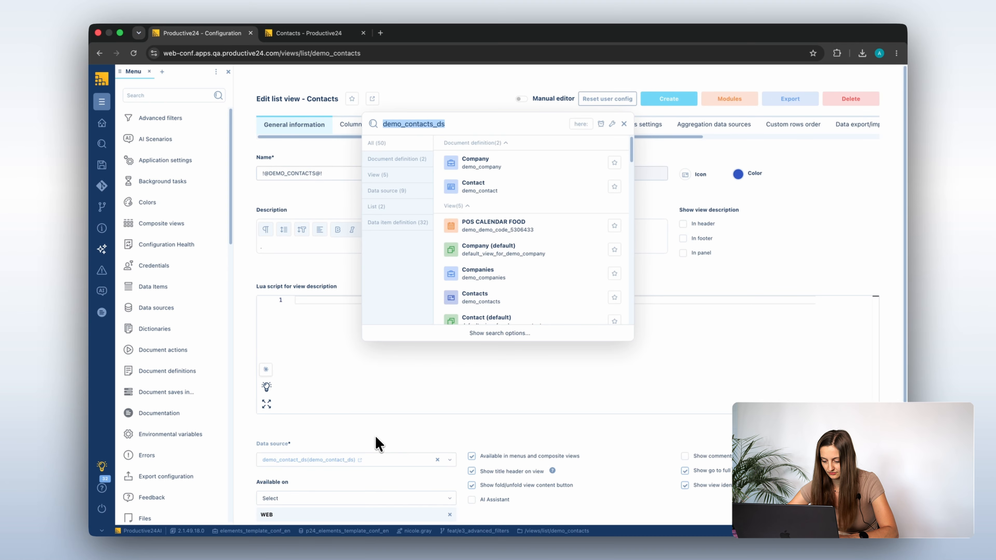
type("/create")
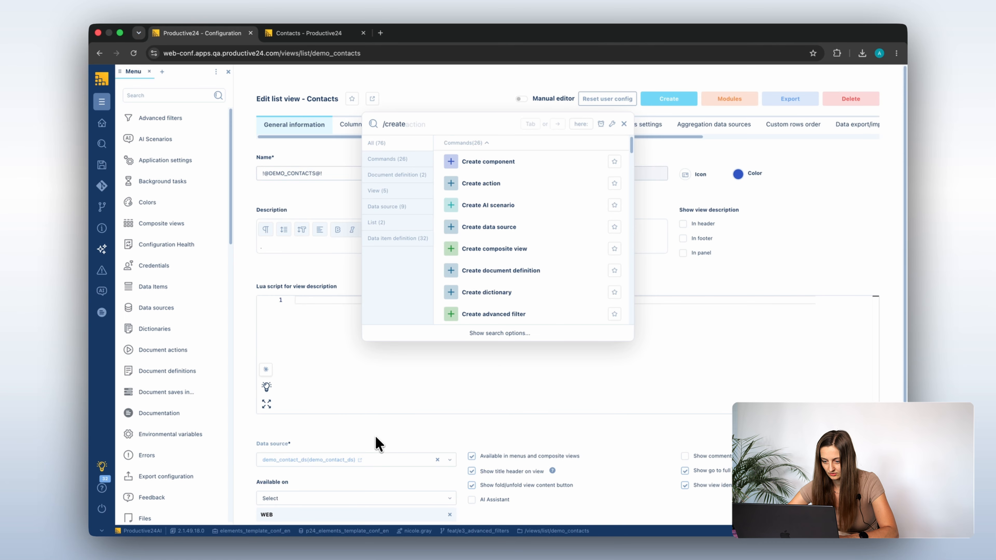
type(" f")
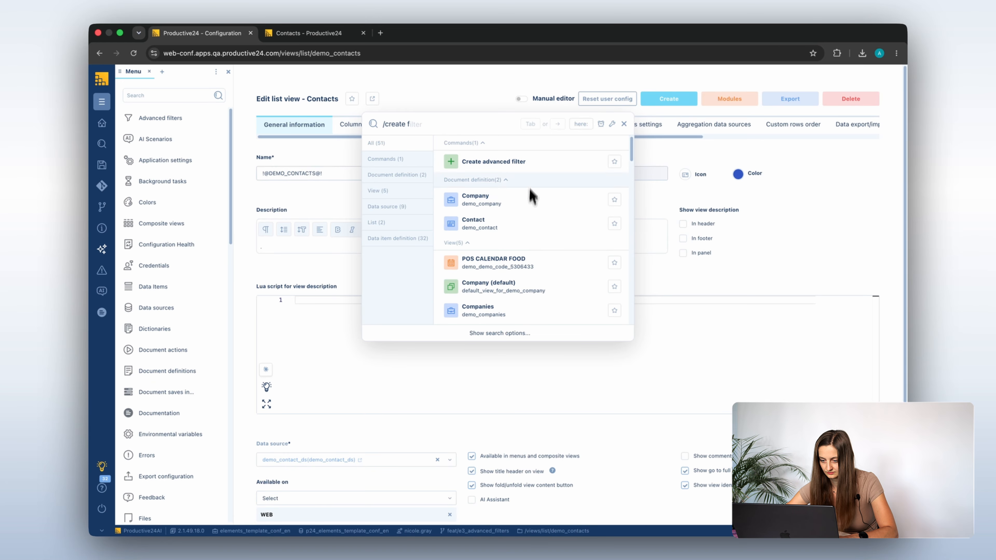
left_click(532, 168)
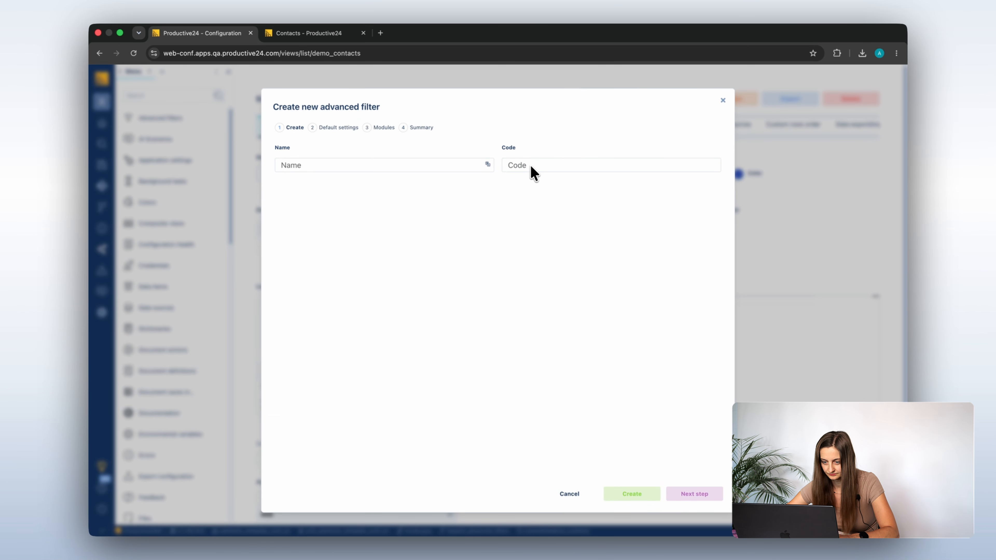
left_click(488, 165)
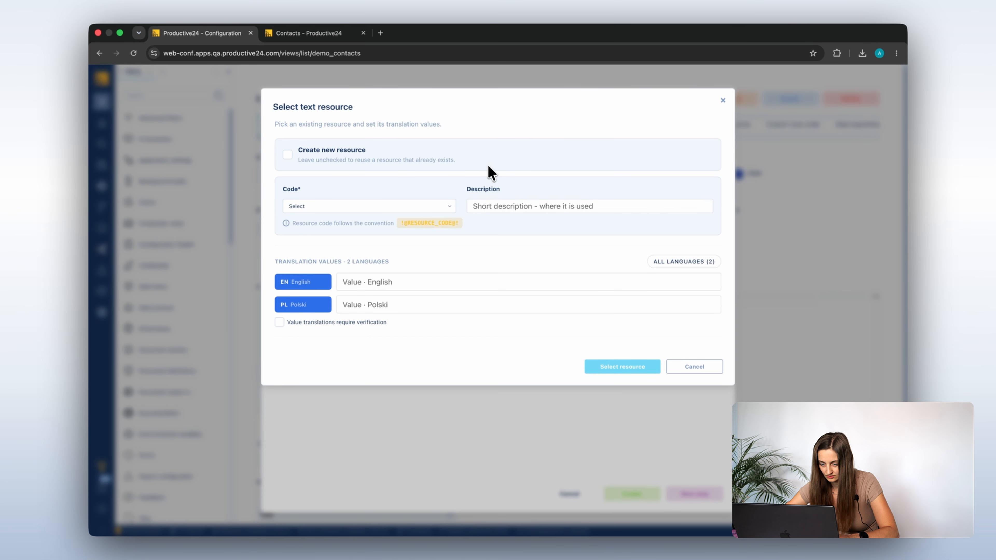
left_click(444, 210)
type("demo")
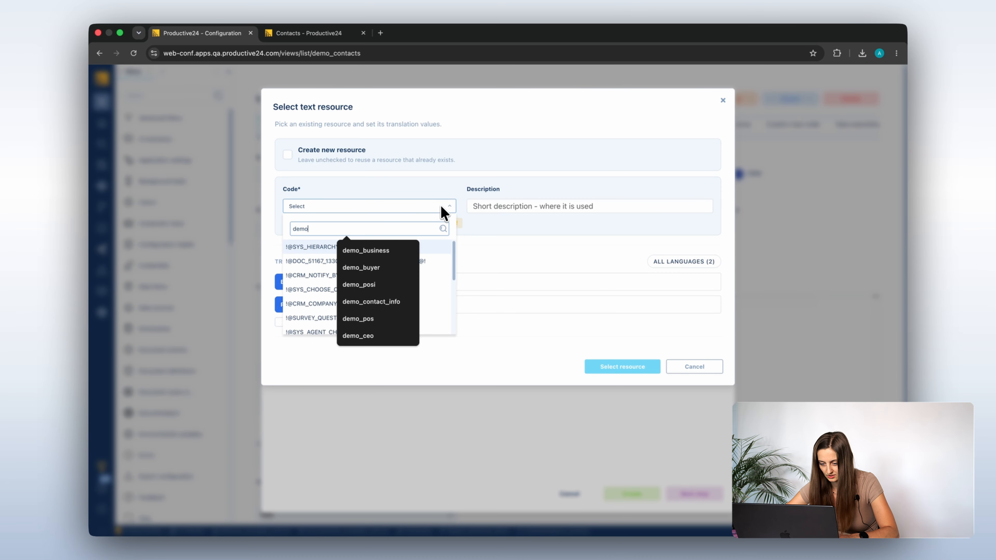
type("_deci")
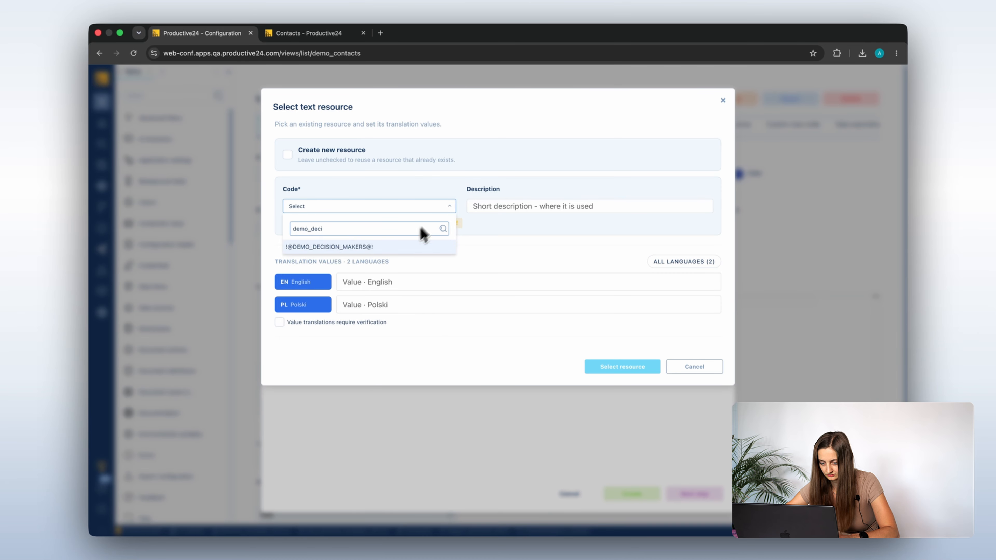
left_click(405, 247)
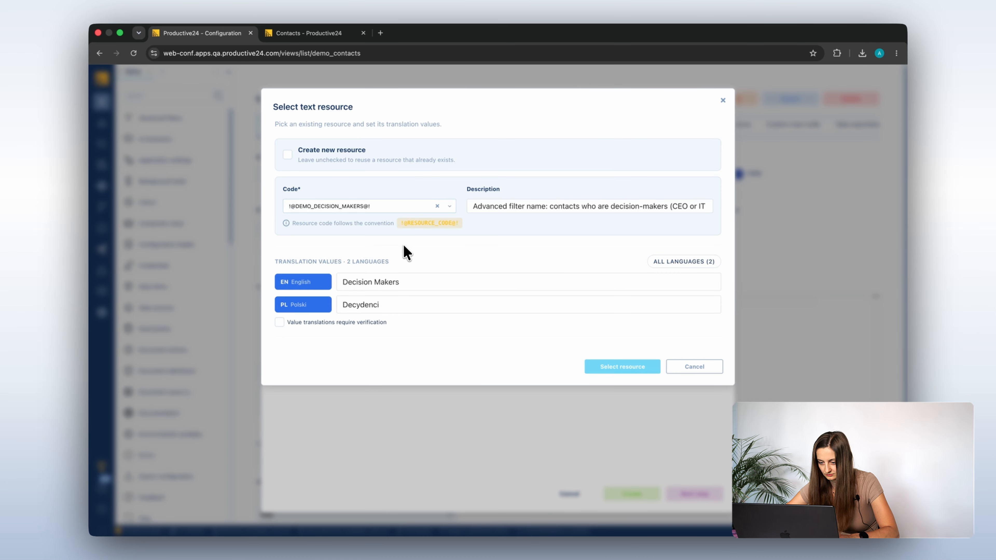
left_click(619, 367)
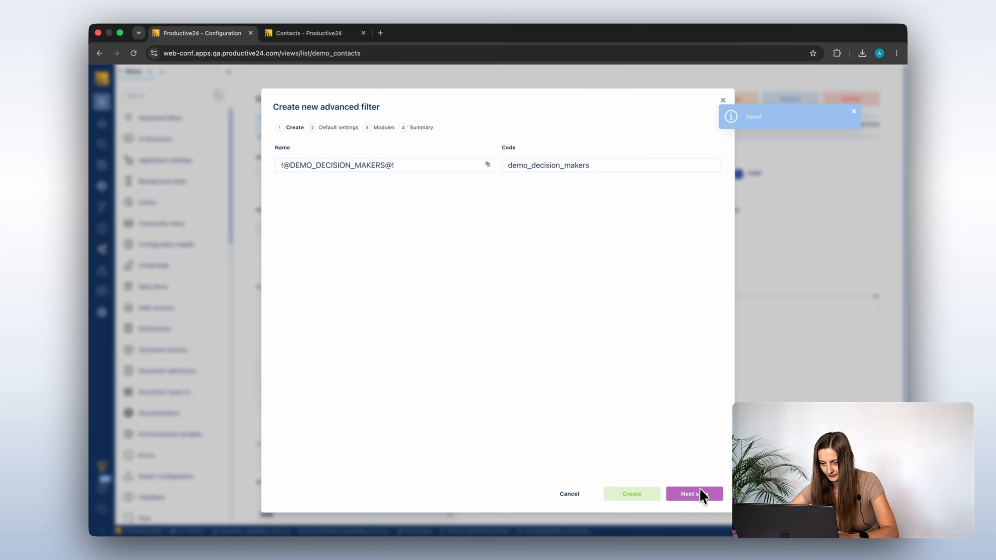
left_click(703, 493)
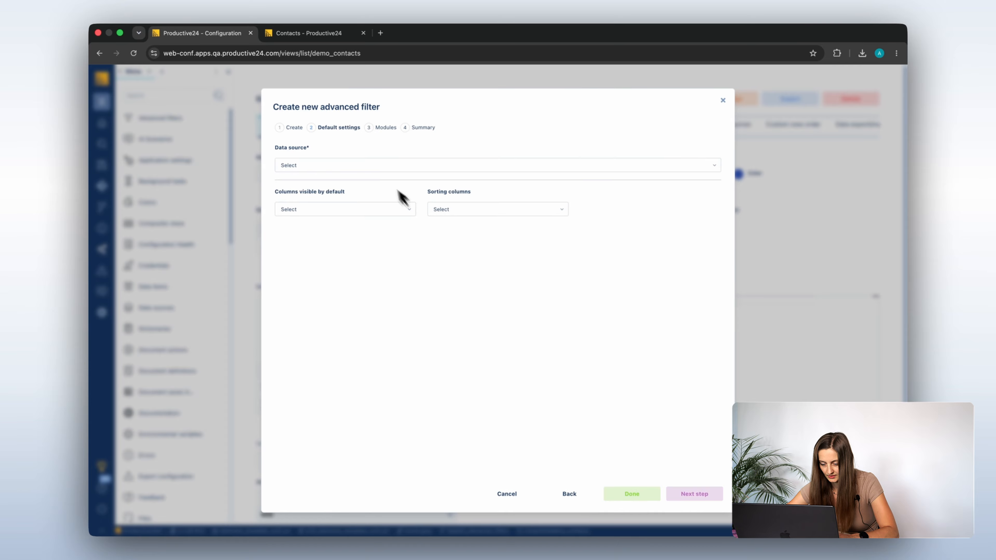
- Set the advanced filter's data source to demo_contact_ds
left_click(376, 165)
type("demo_")
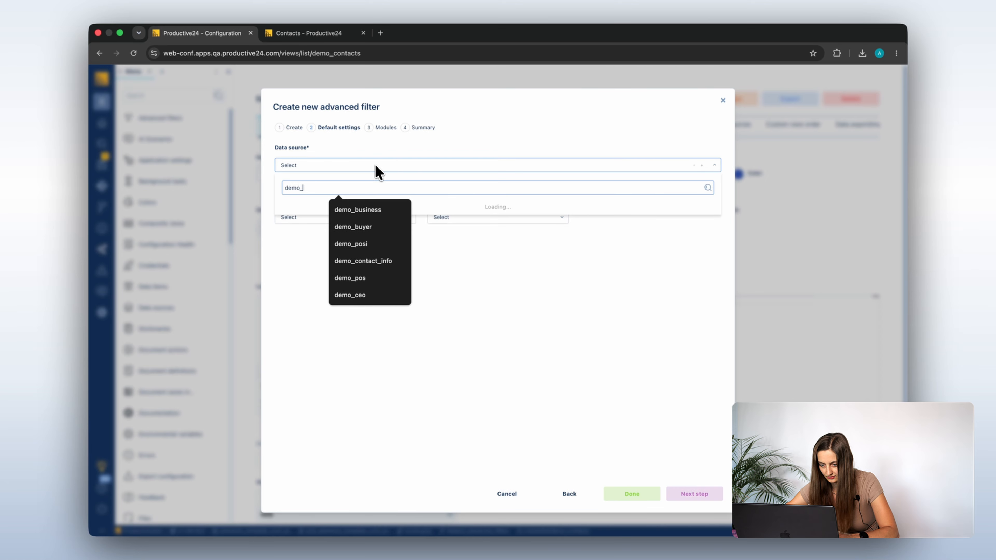
type("d")
key("BackSpace")
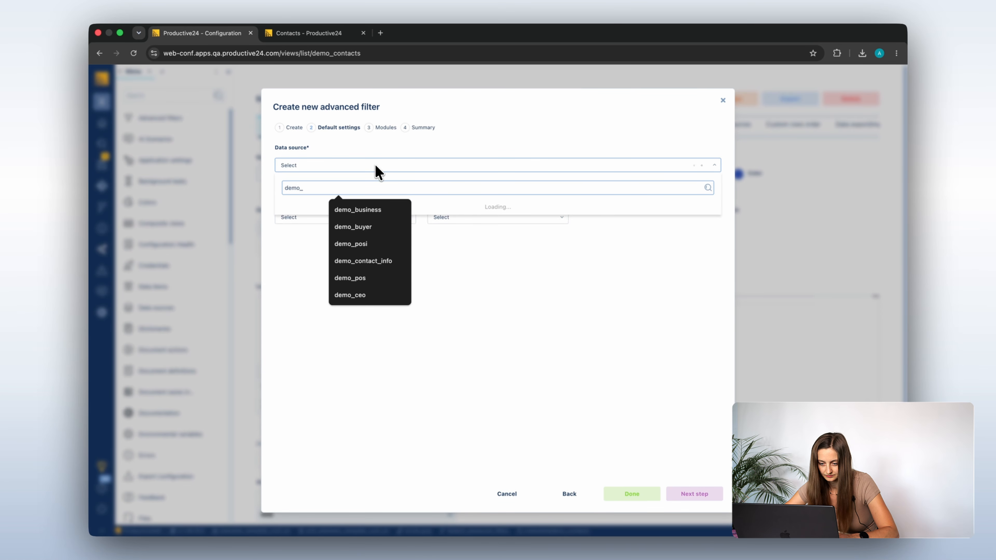
type("contac")
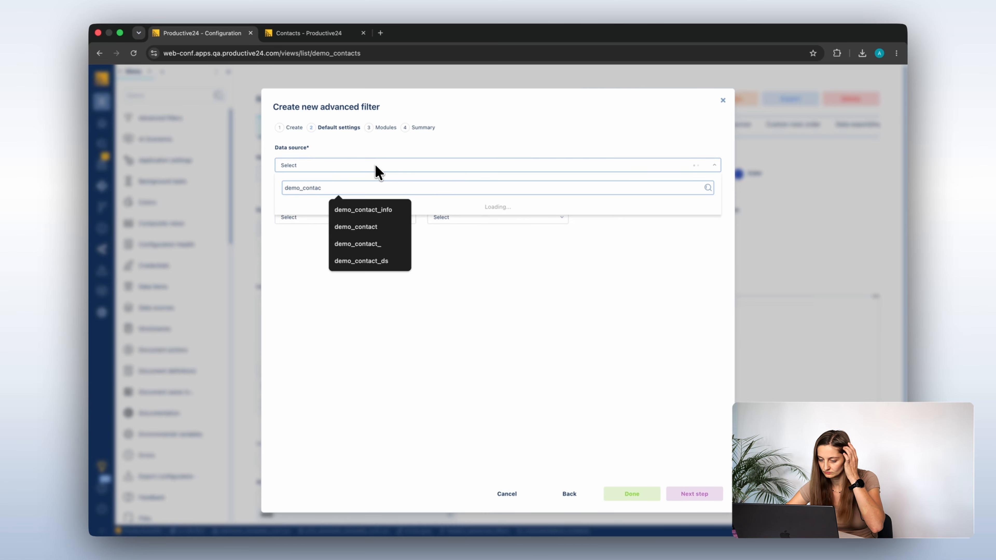
type("t_ds")
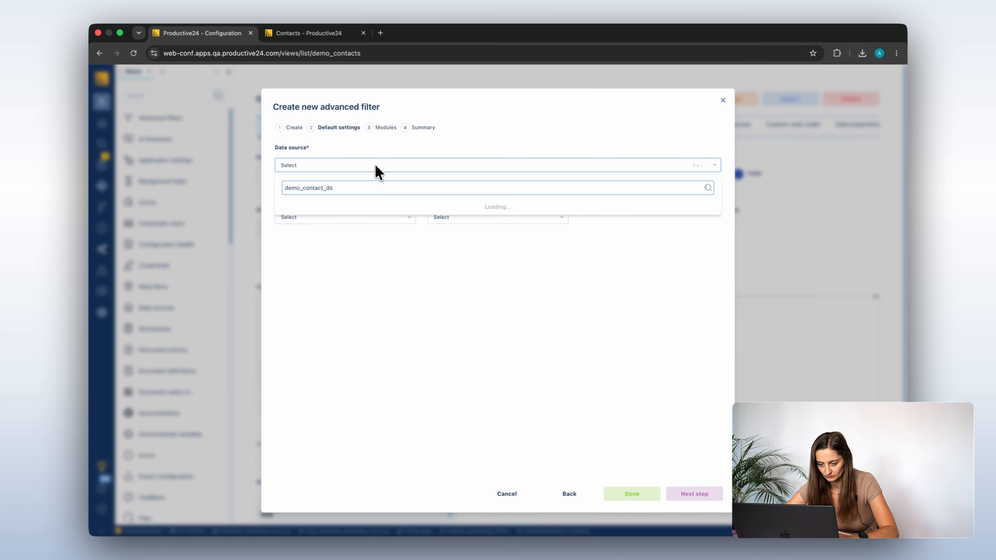
left_click(342, 203)
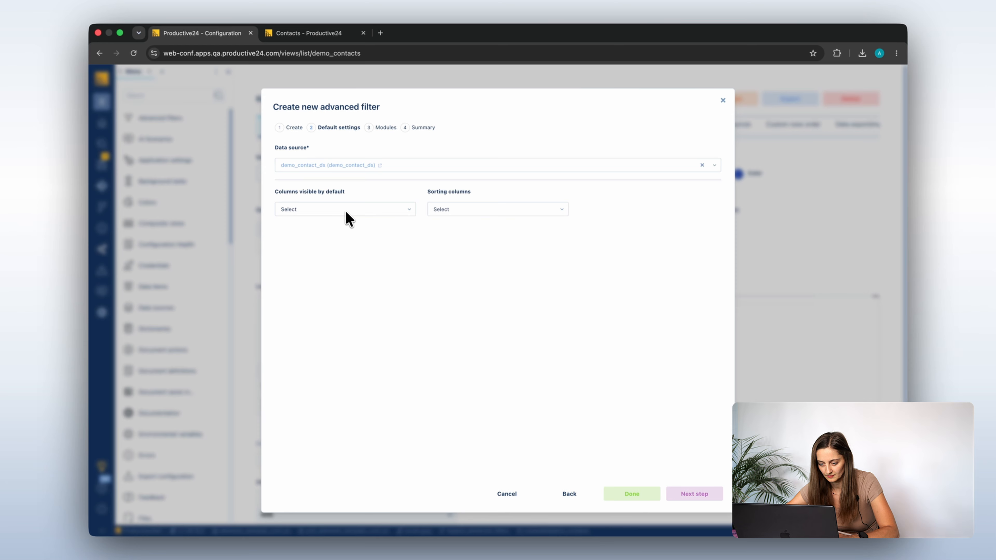
- Make last_name, first_name, position_list and estimated_value_pln the filter's columns visible by default
left_click(346, 213)
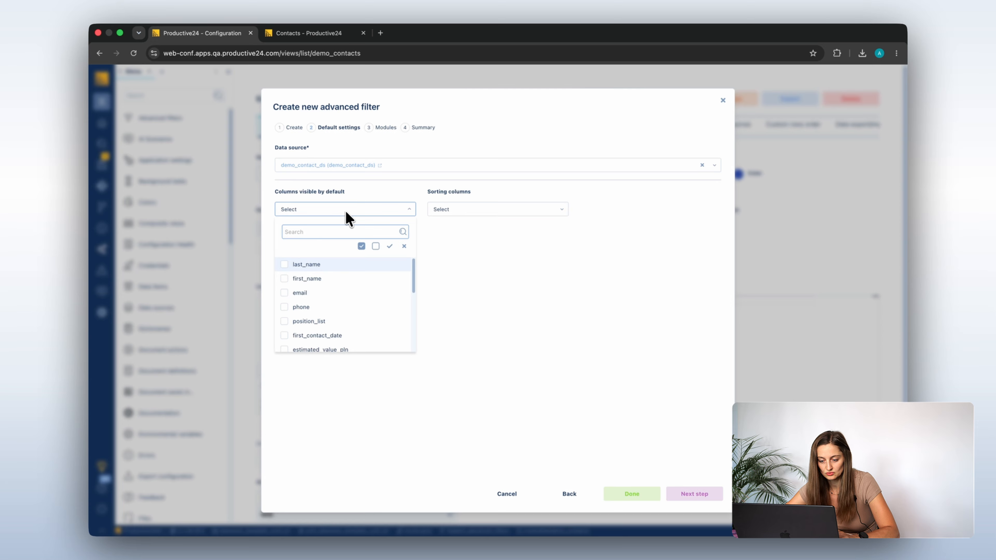
left_click(324, 266)
left_click(322, 278)
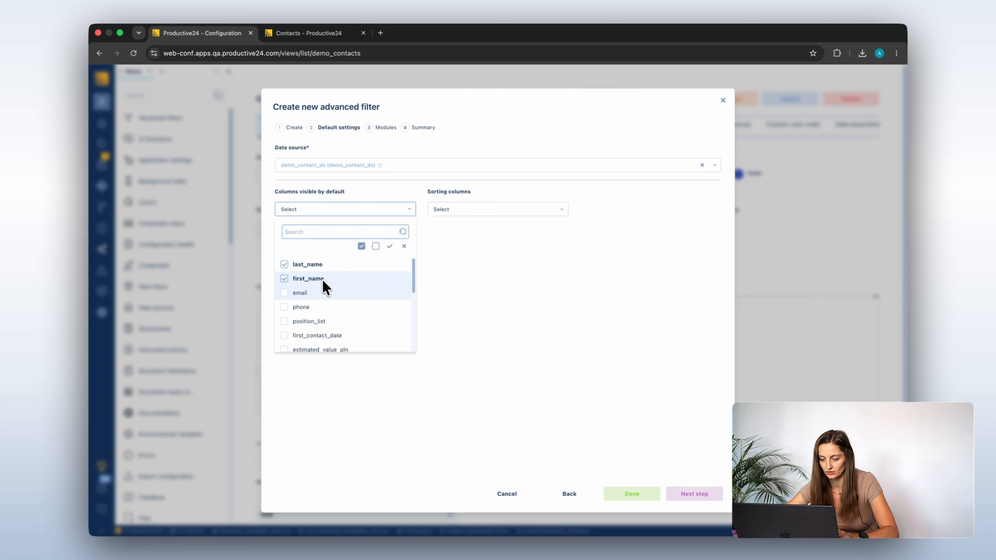
left_click(323, 320)
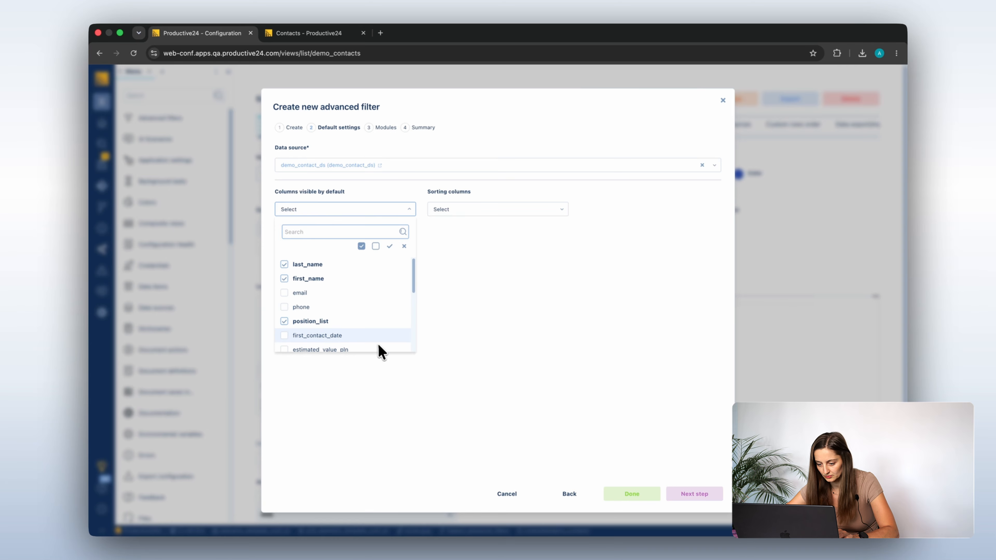
left_click(392, 349)
left_click(486, 273)
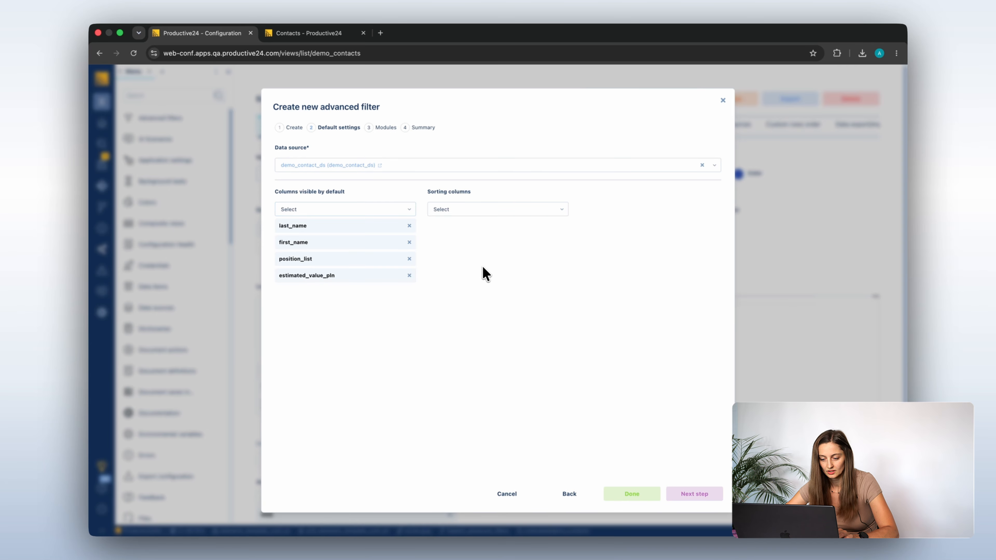
- Complete the creation of the advanced filter without sorting columns, assigned to the Demo CRM module
left_click(491, 209)
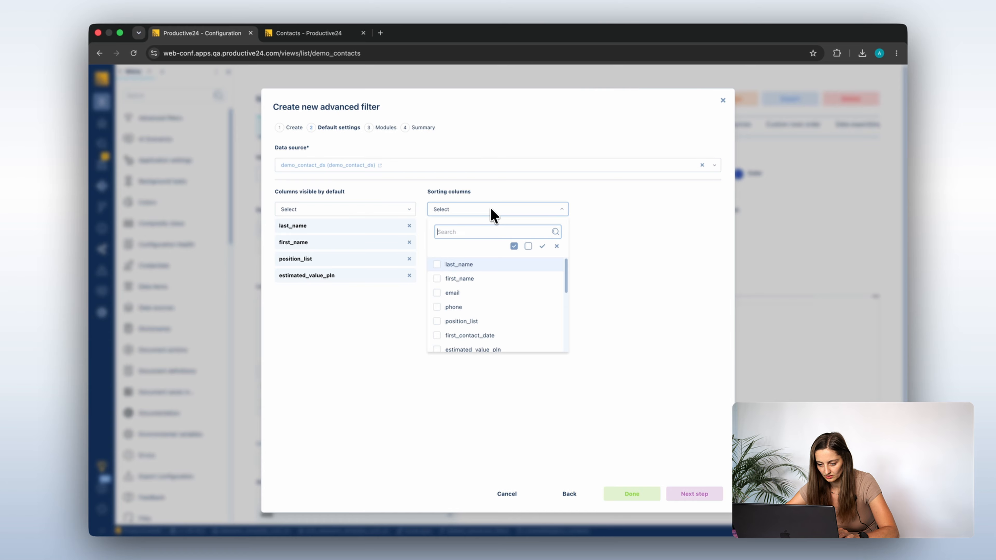
scroll(497, 316, "down", 3)
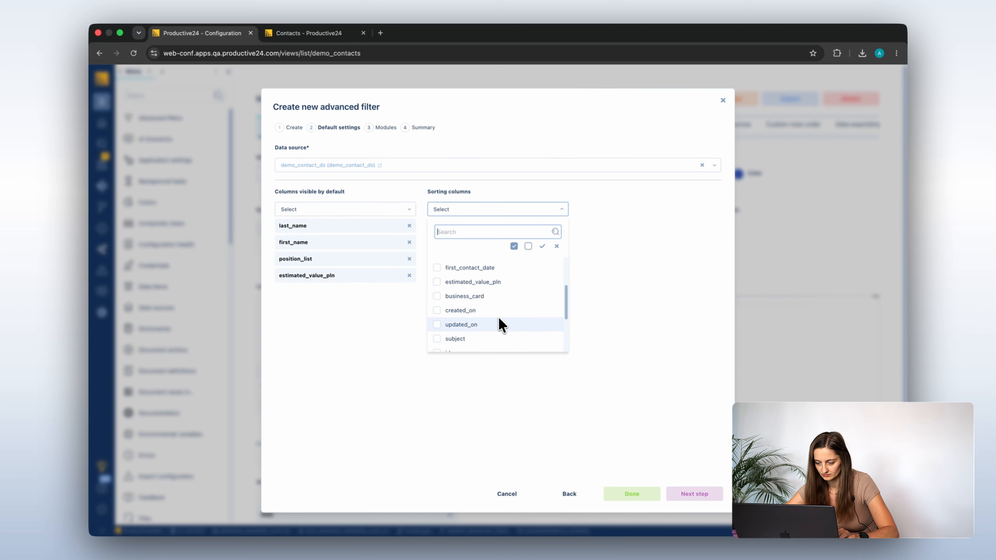
left_click(614, 317)
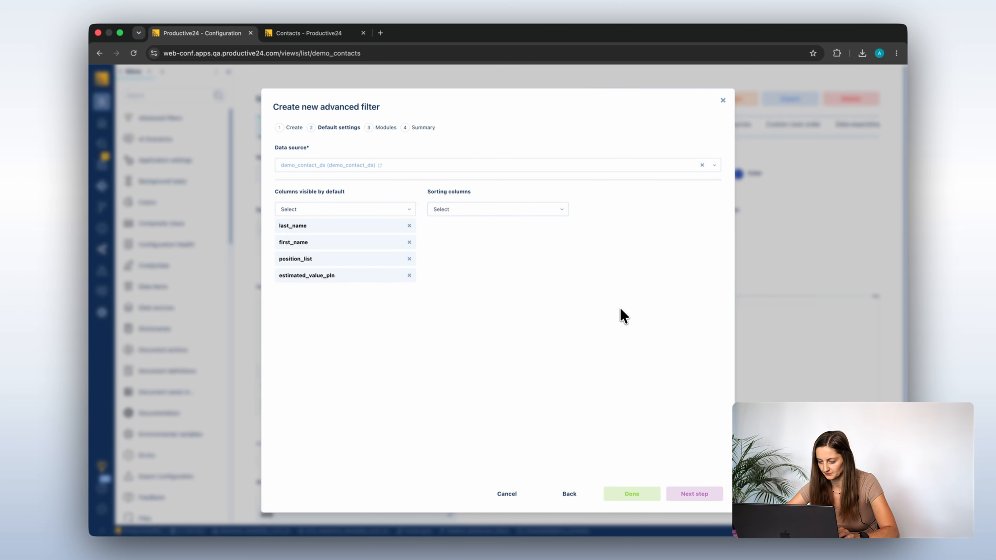
left_click(690, 495)
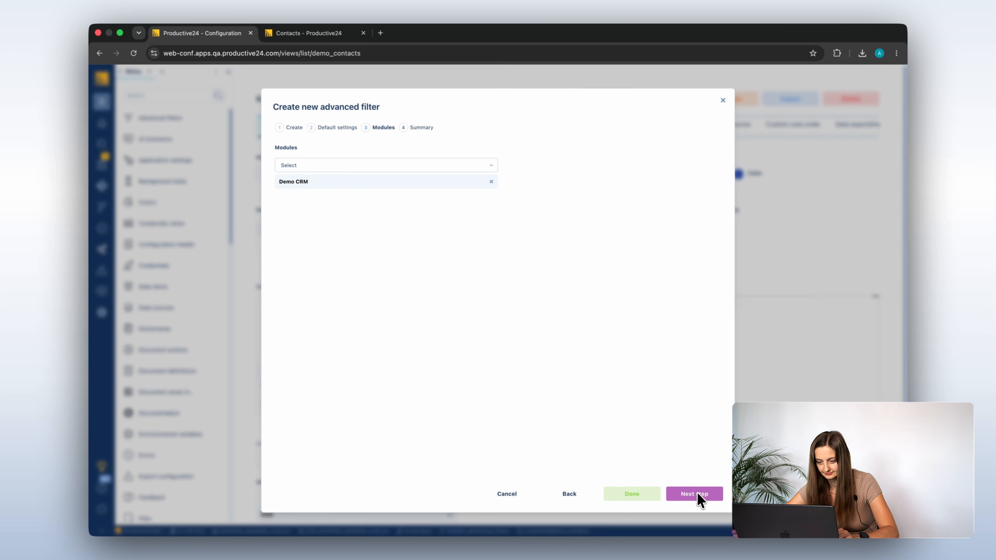
left_click(697, 492)
left_click(648, 493)
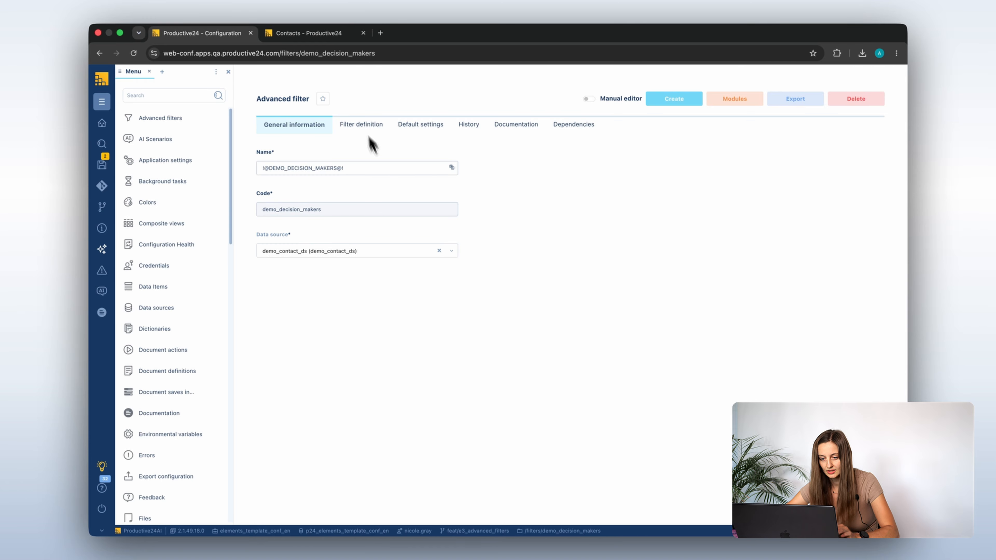
- Define the filter's rule as position_list equals IT Manager and CEO
left_click(358, 128)
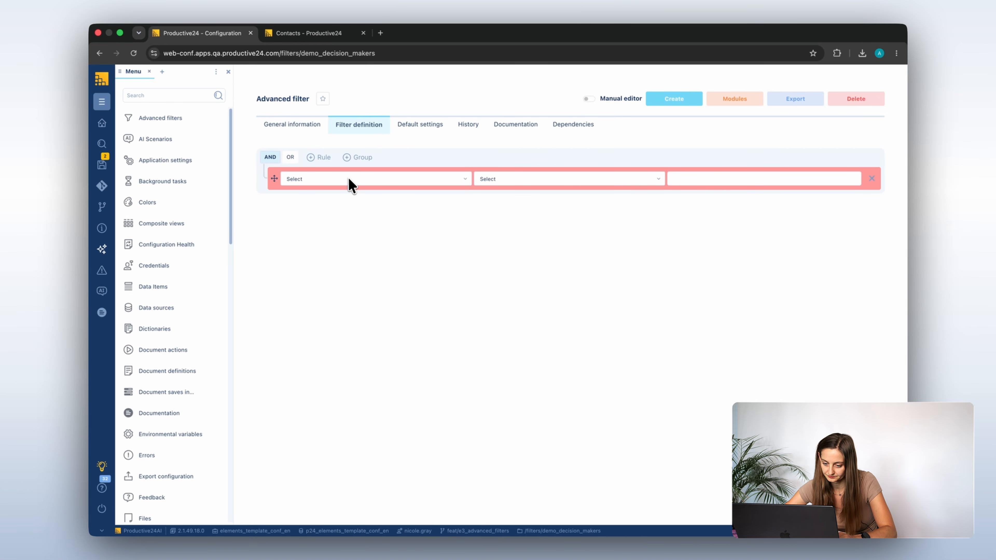
left_click(352, 187)
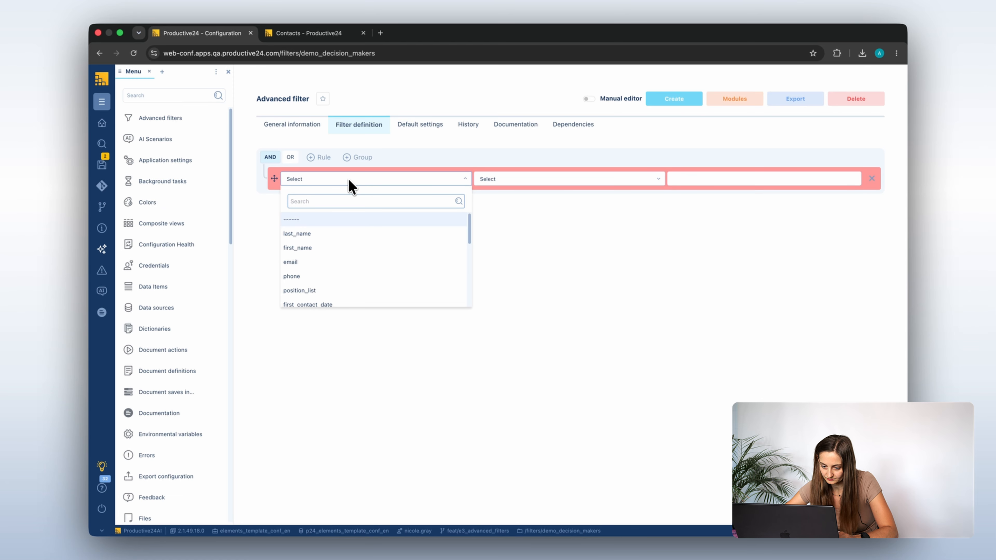
left_click(328, 289)
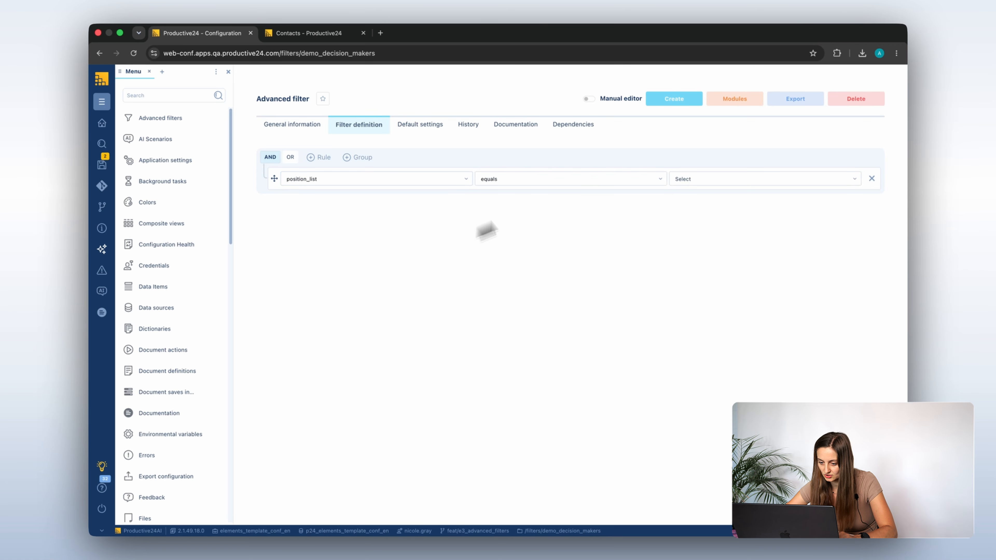
left_click(742, 182)
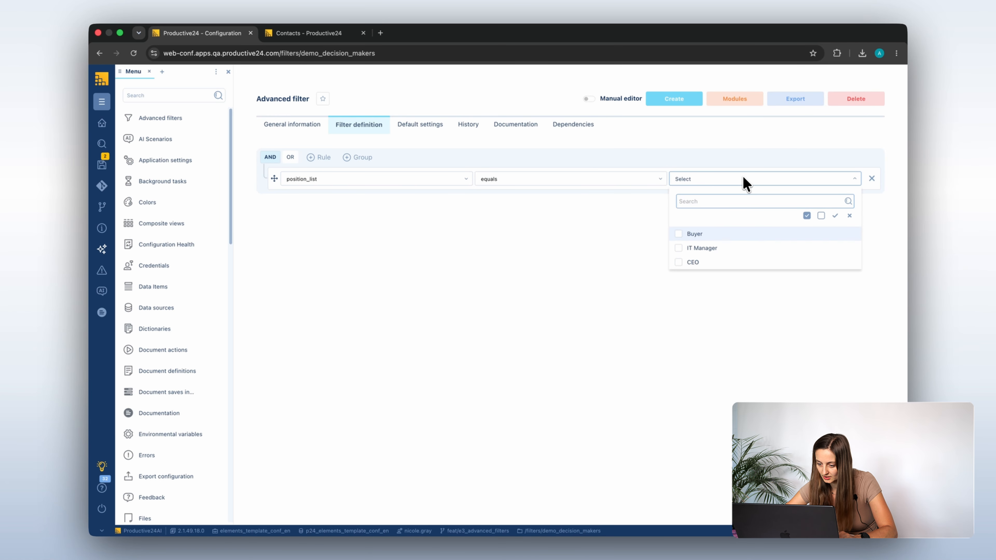
left_click(712, 248)
left_click(704, 262)
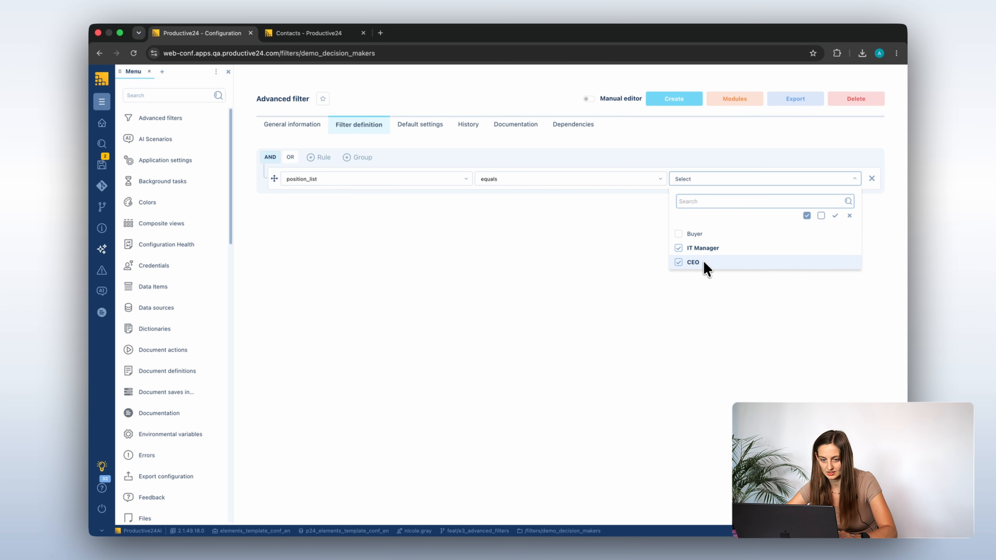
left_click(678, 296)
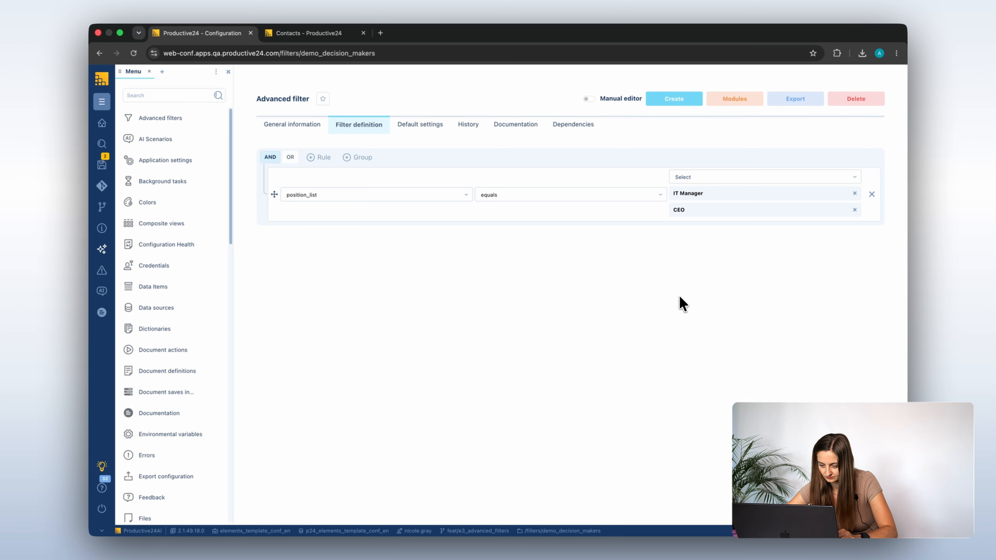
- Search the configuration for demo_contacts and open the Contacts list view
key("super+k")
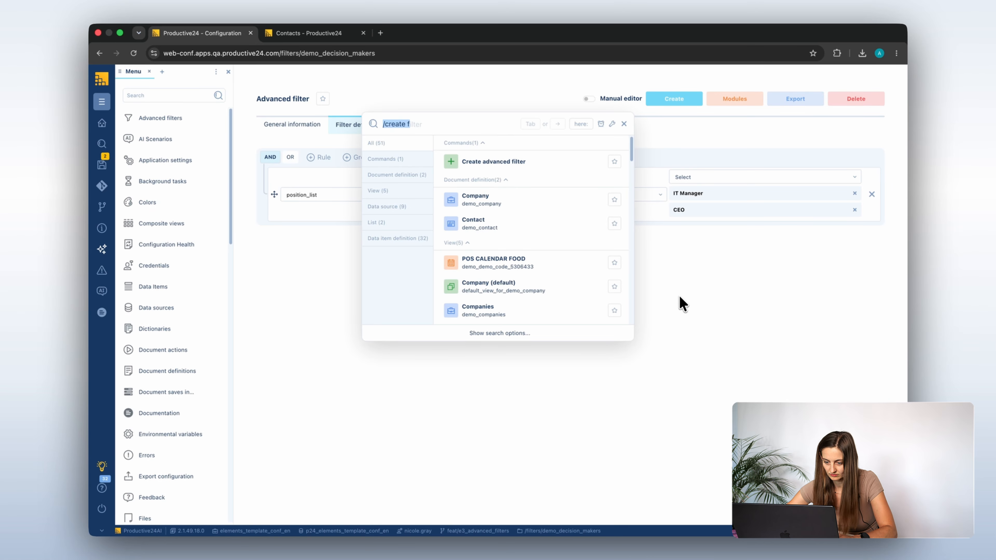
type("demo_con")
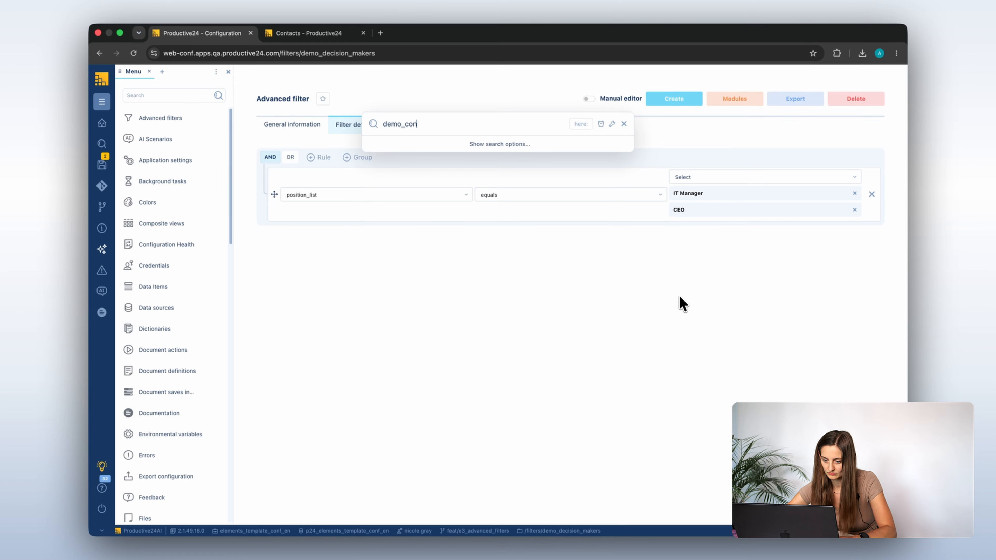
type("tacts")
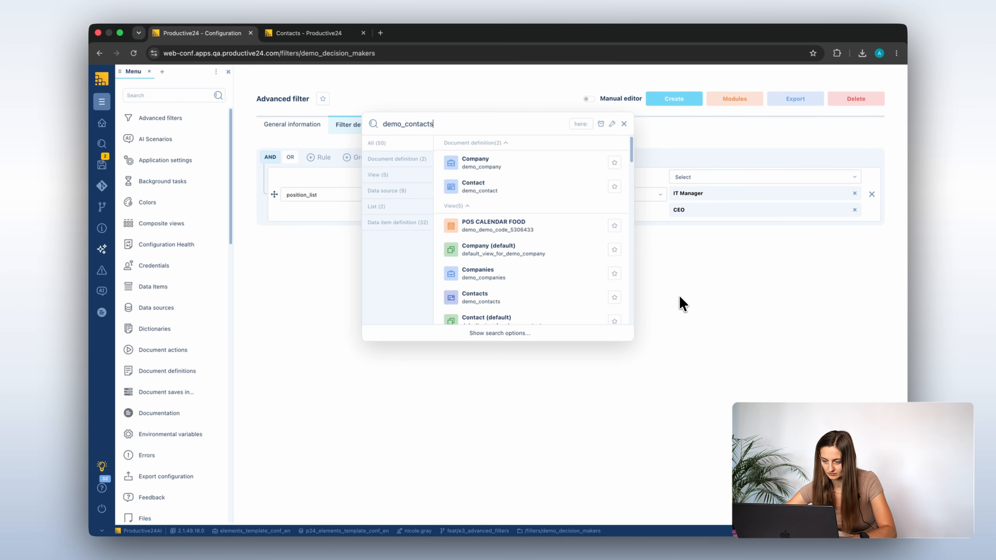
left_click(570, 301)
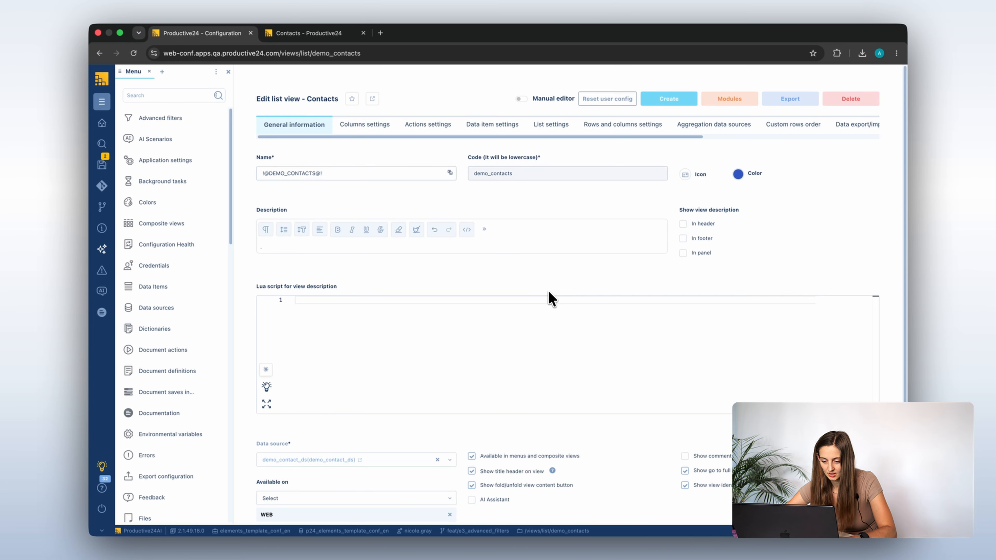
- Add demo_decision_makers to the advanced filters in the Contacts list view's column settings
left_click(371, 128)
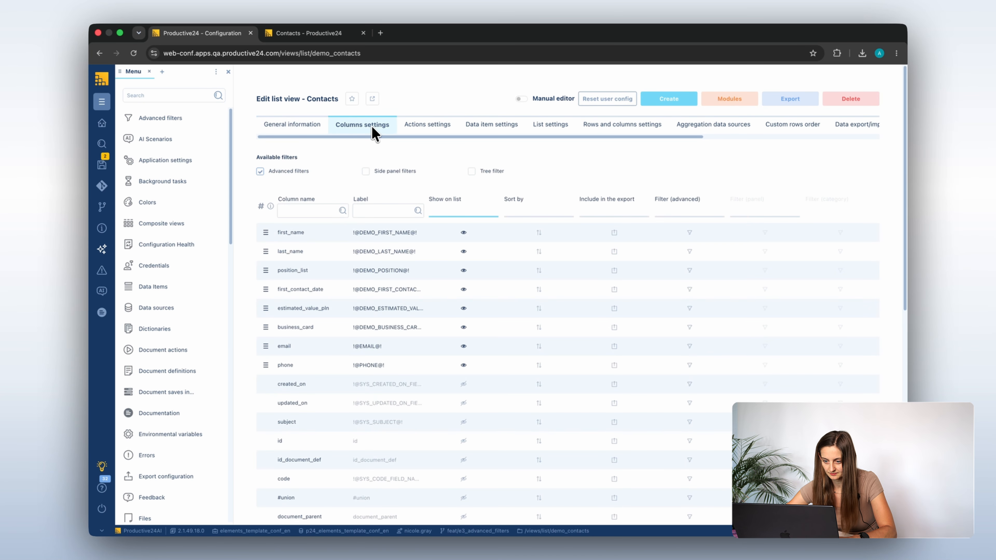
scroll(400, 288, "down", 9)
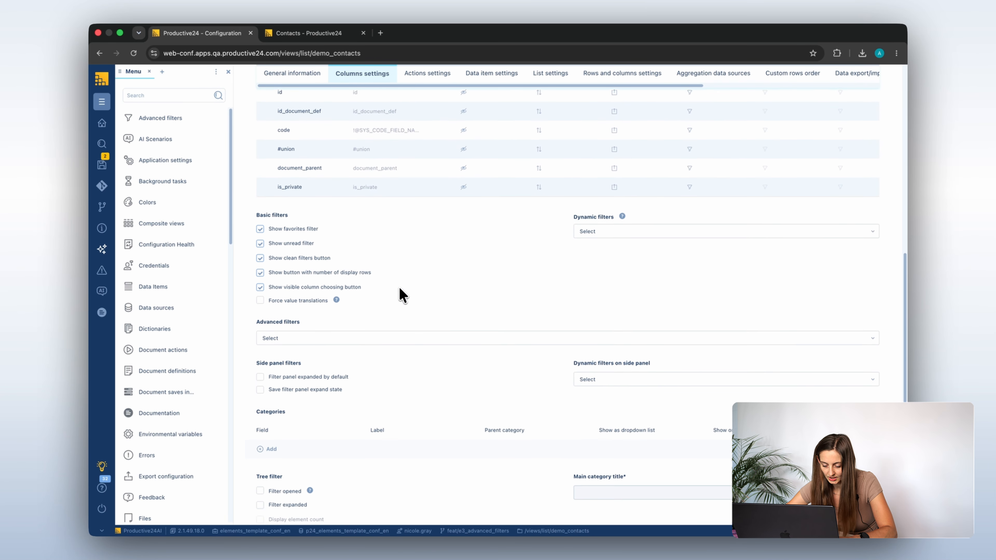
left_click(360, 334)
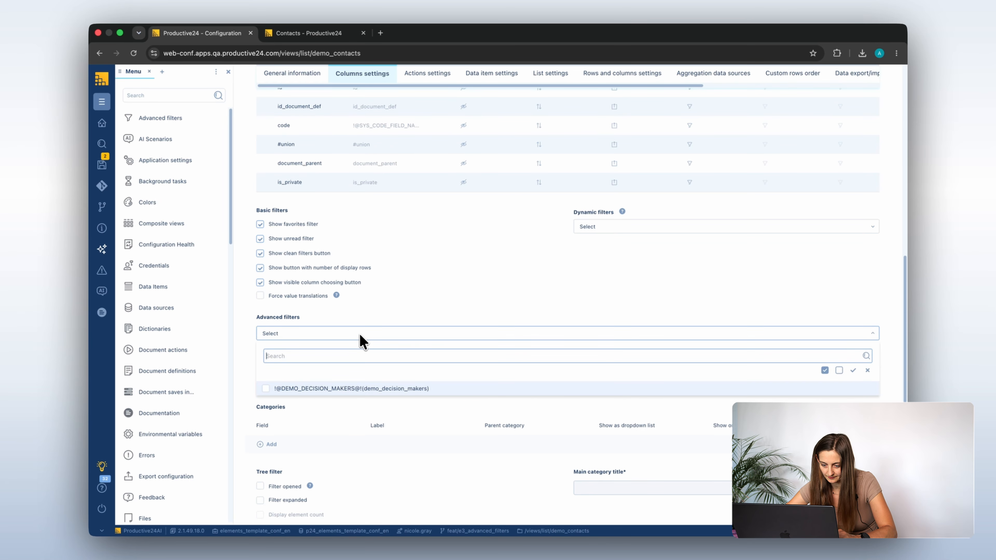
left_click(340, 385)
left_click(442, 309)
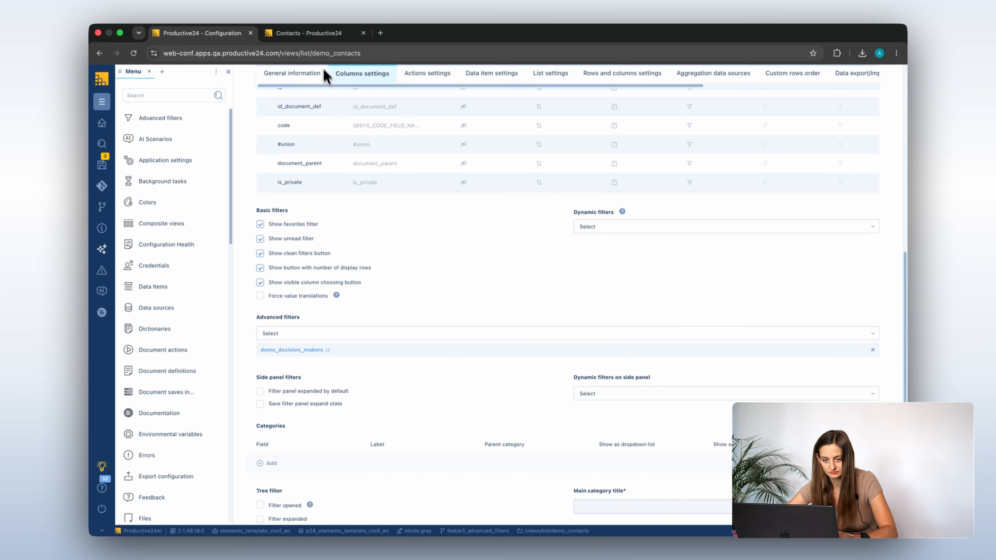
- Reload the Contacts page in the application and compare the Decision Makers filter with the full contact list
left_click(317, 34)
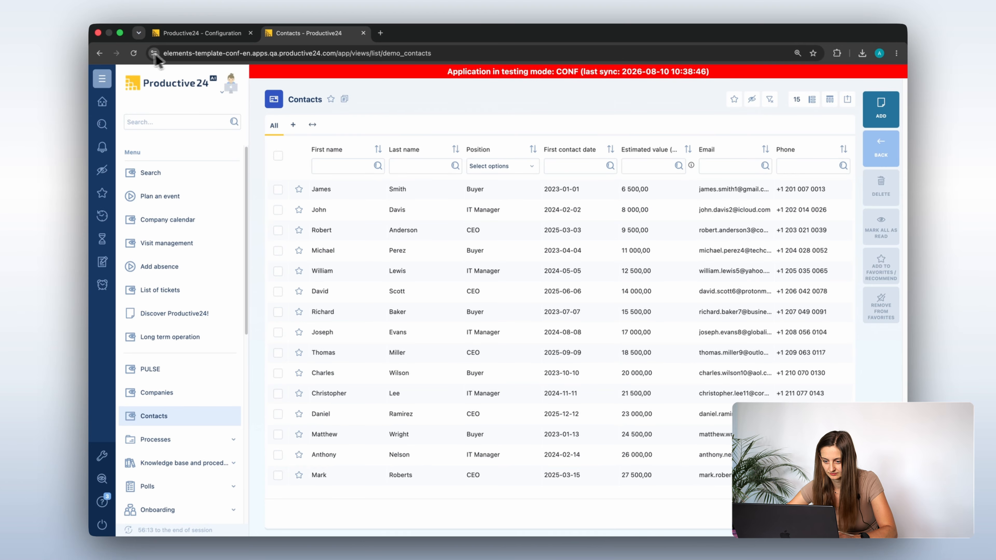
left_click(133, 53)
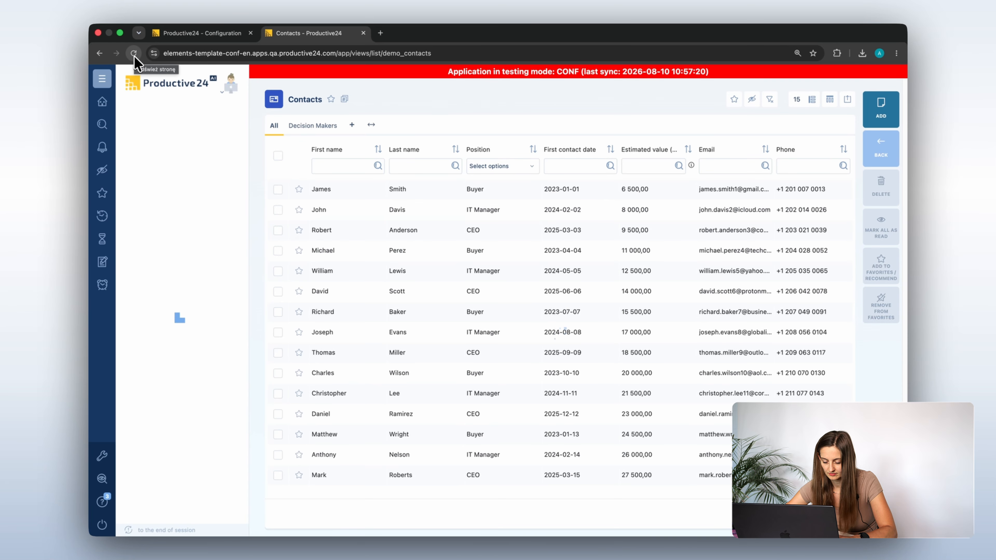
left_click(319, 129)
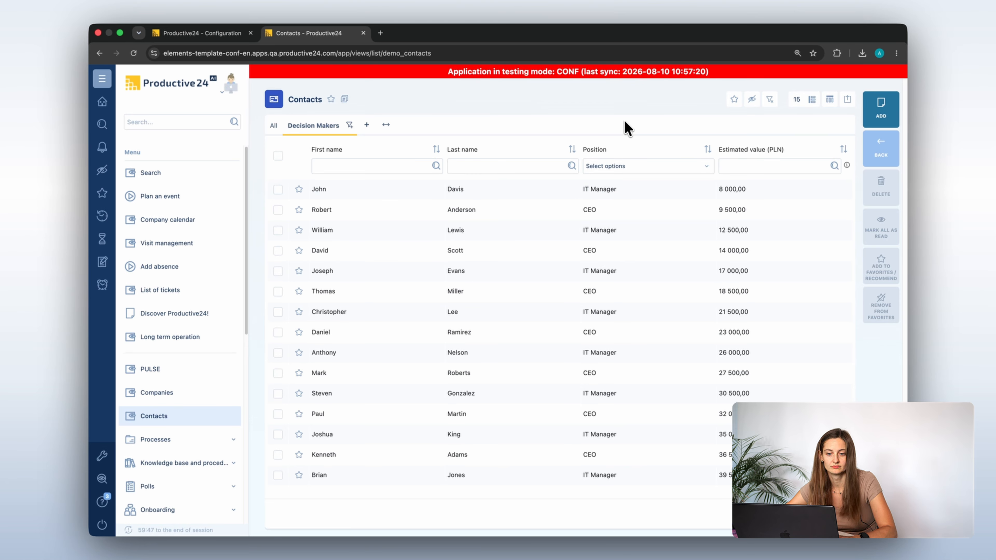
left_click(274, 126)
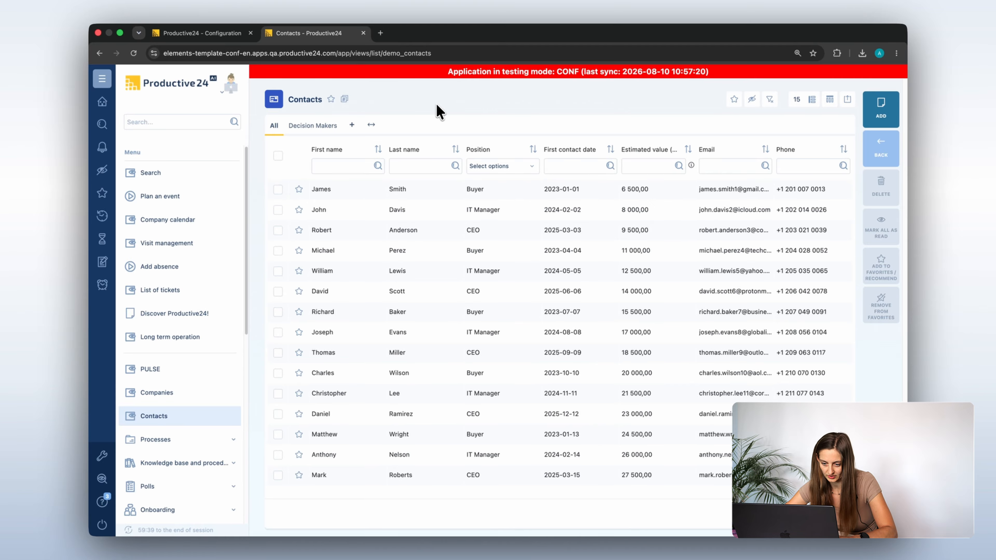
- Switch back to the Productive24 configuration and open the Claude chat for the demo_contacts view
left_click(230, 36)
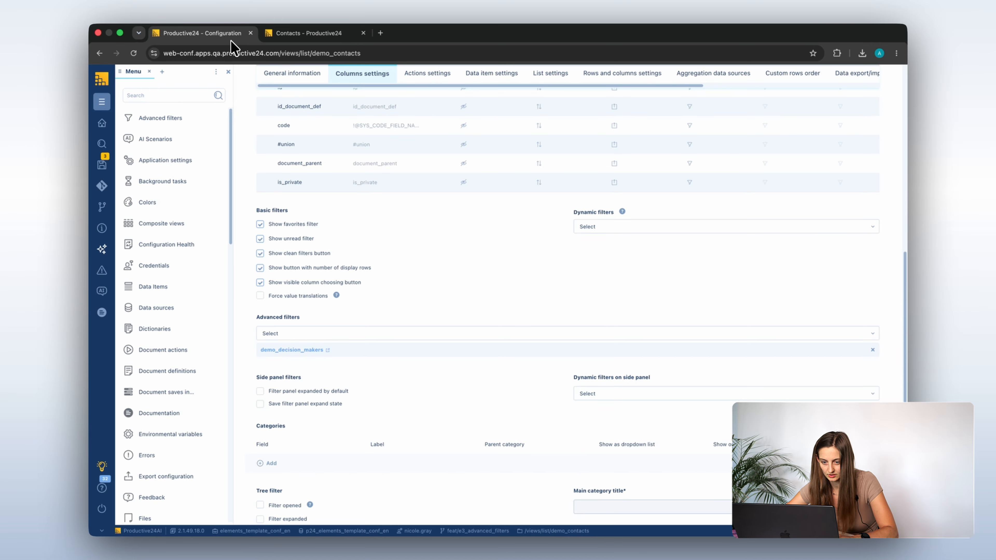
left_click(105, 257)
left_click(154, 255)
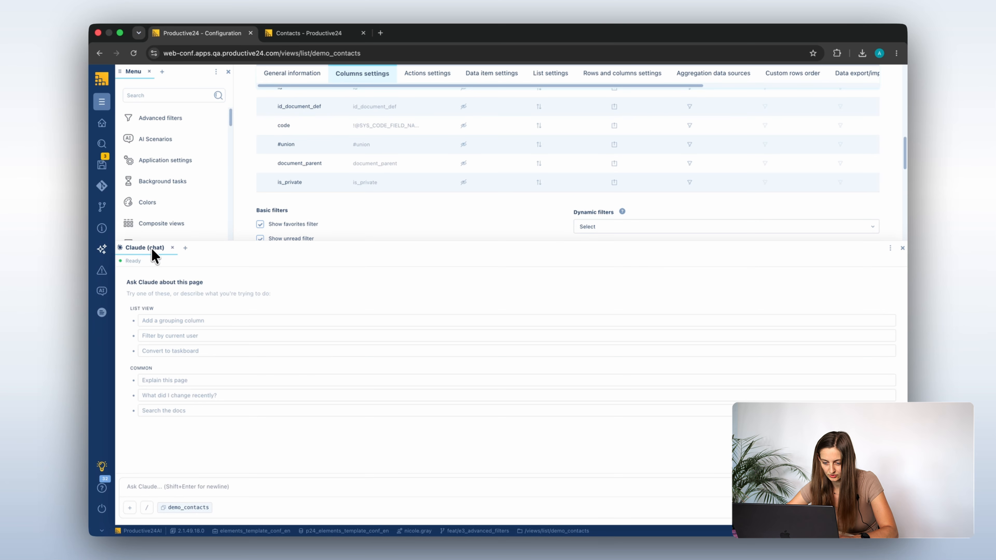
- Ask Claude to create advanced filter demo_recent_contacts on datasource demo_contact_ds, filtering first_contact_date to the last 30 days, module demo_crm, attached to the demo_contacts view
left_click(218, 492)
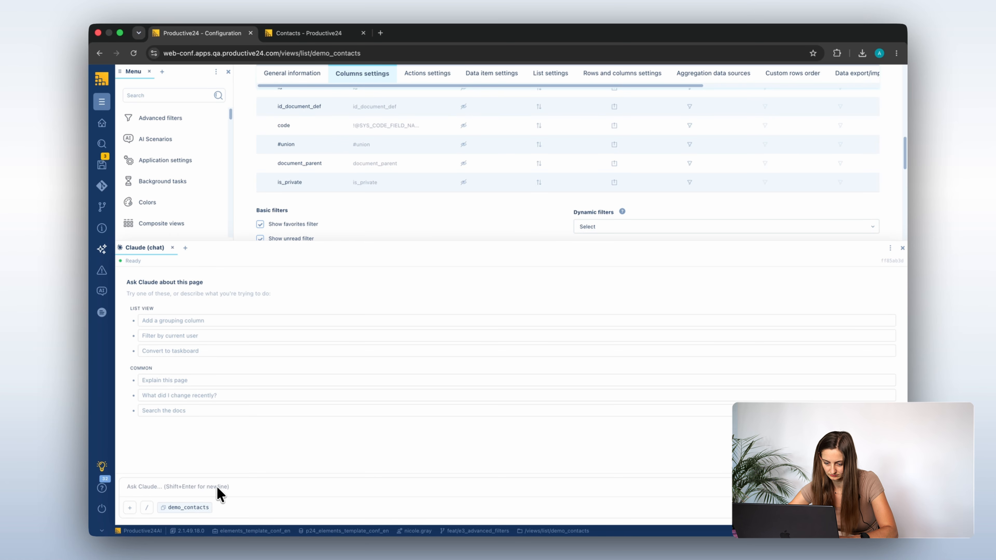
type("Create")
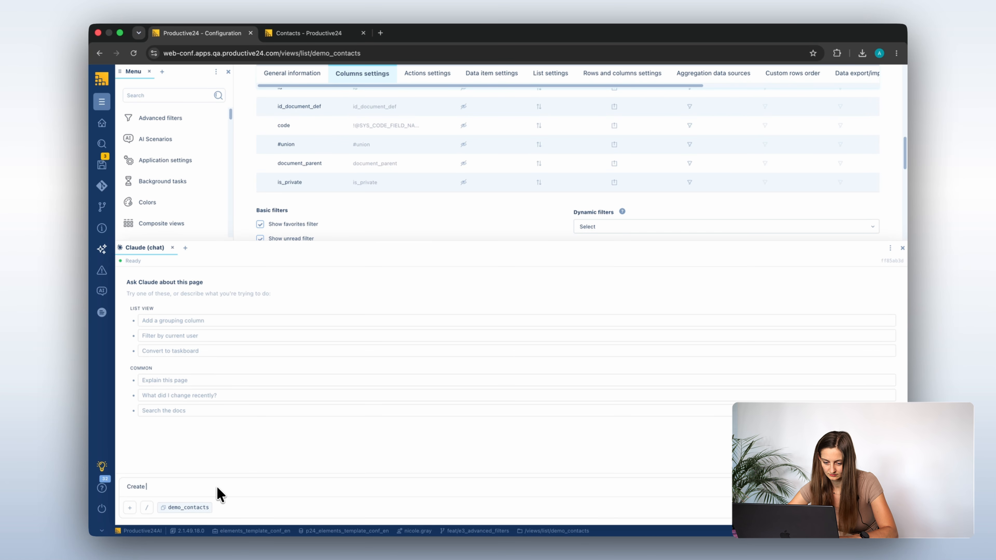
type(" advanc")
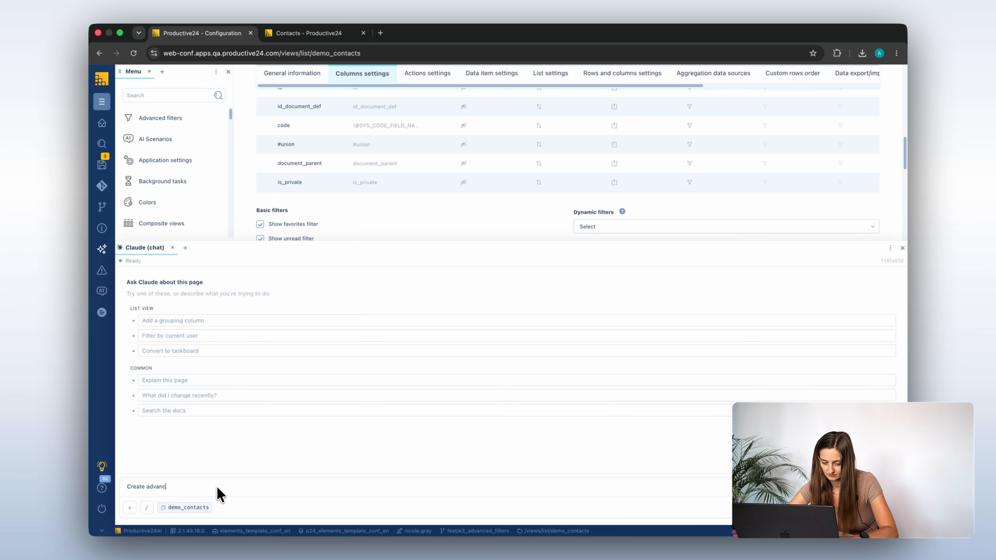
type("ed filter")
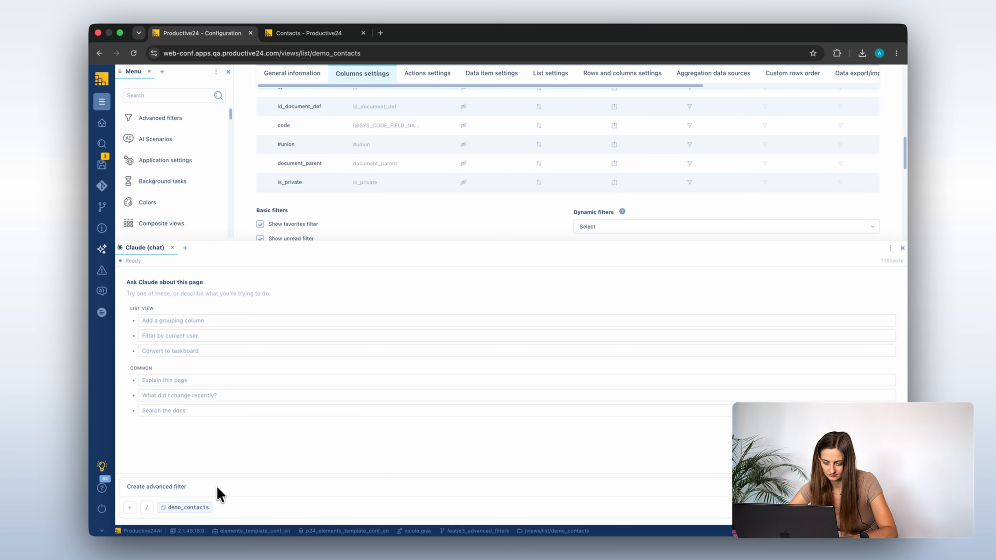
type(" demo_reco")
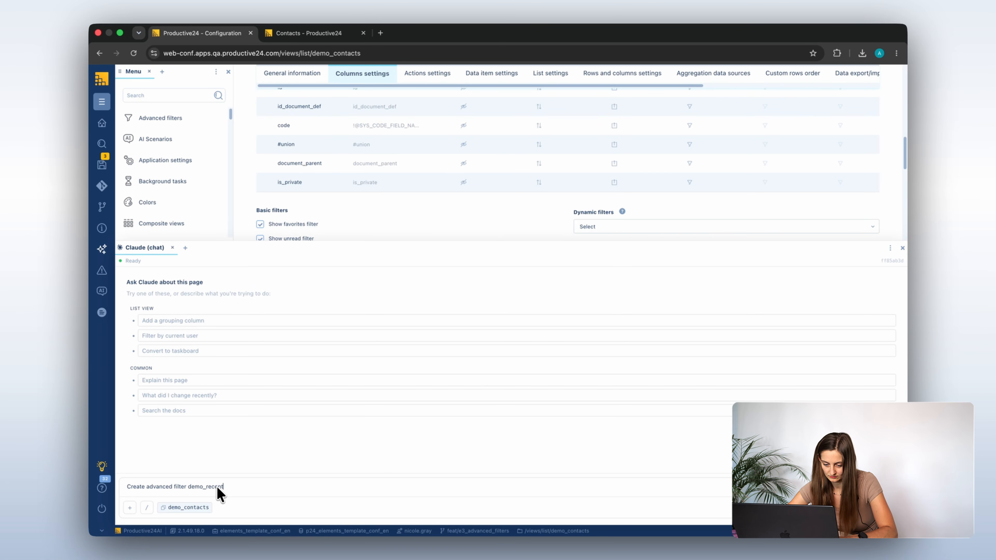
type("nt_conta")
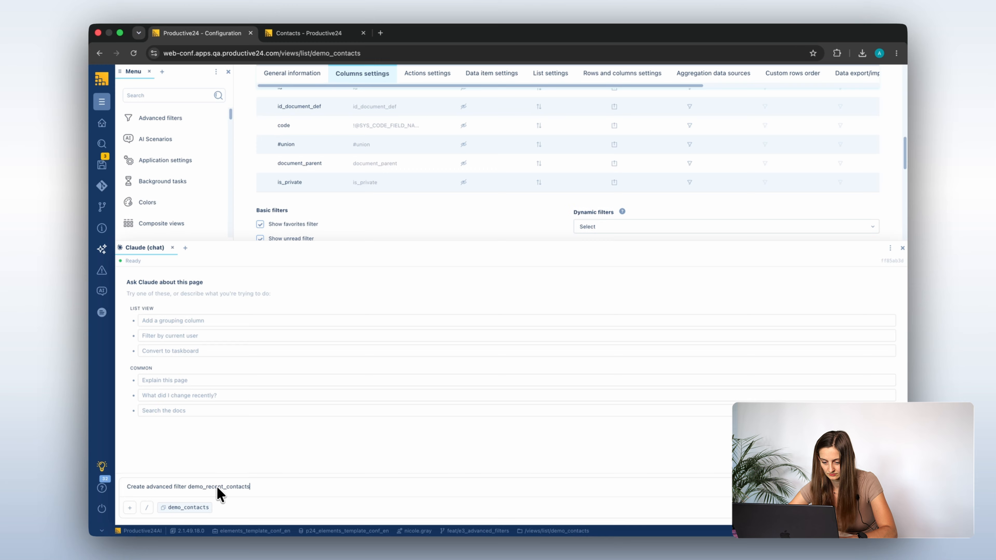
type("cts on ")
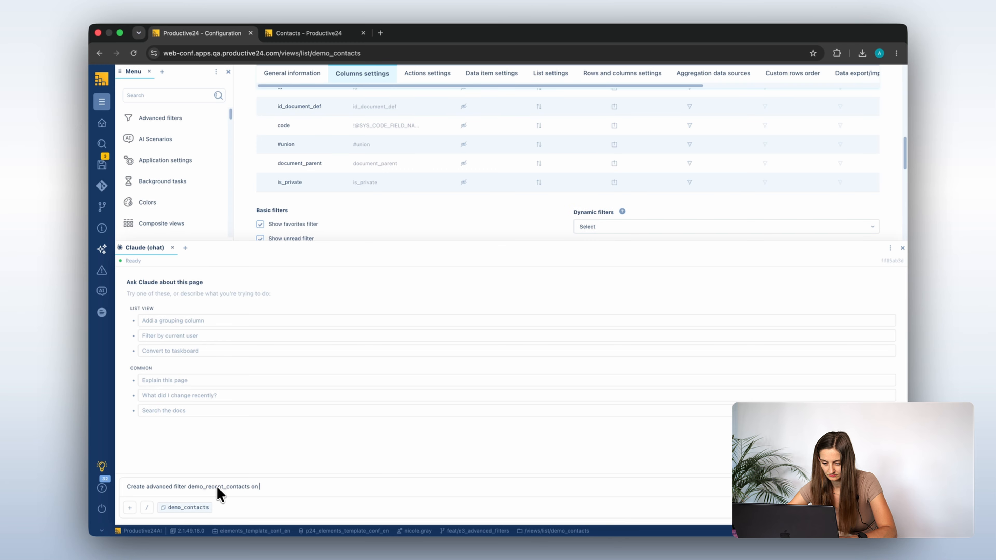
type("datasource")
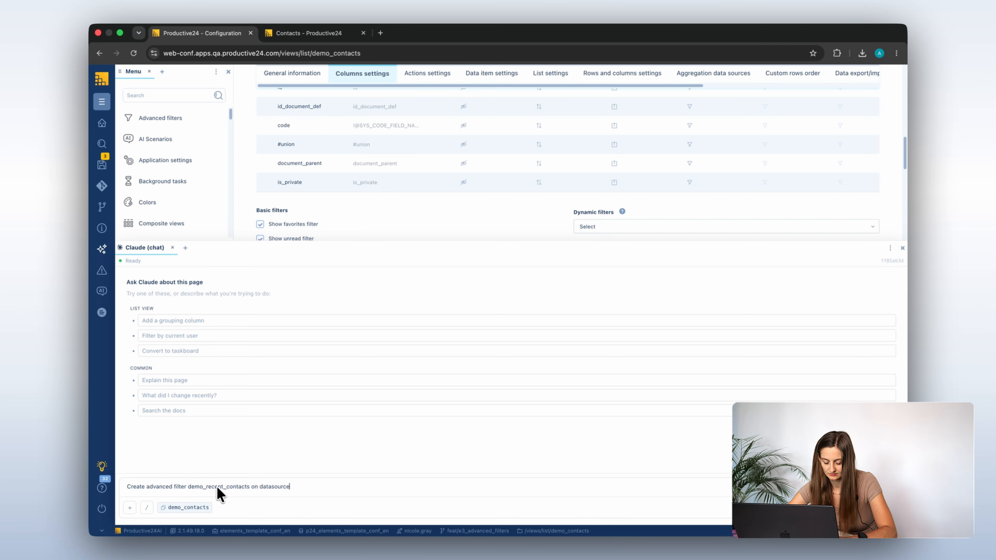
type(" demo_contacts")
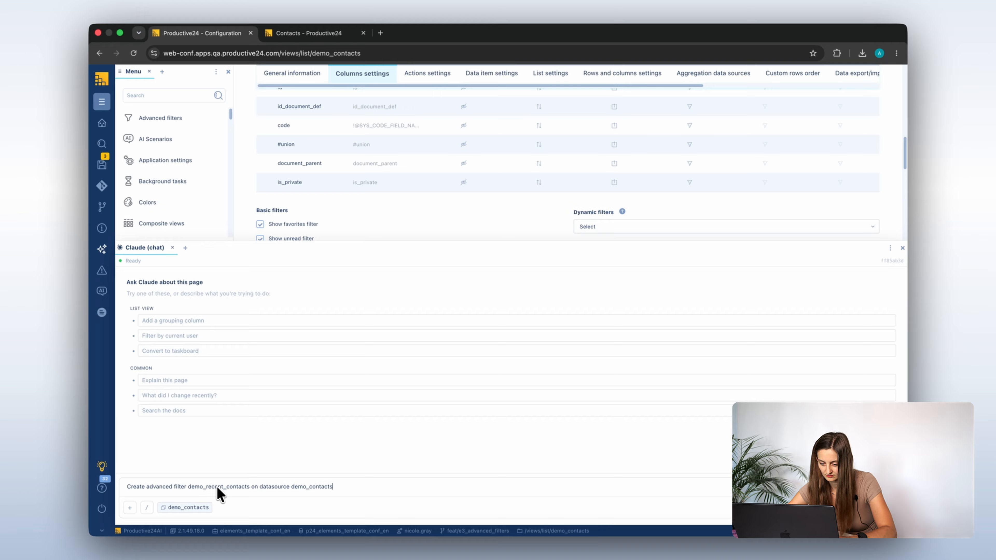
key("BackSpace")
type("_ds")
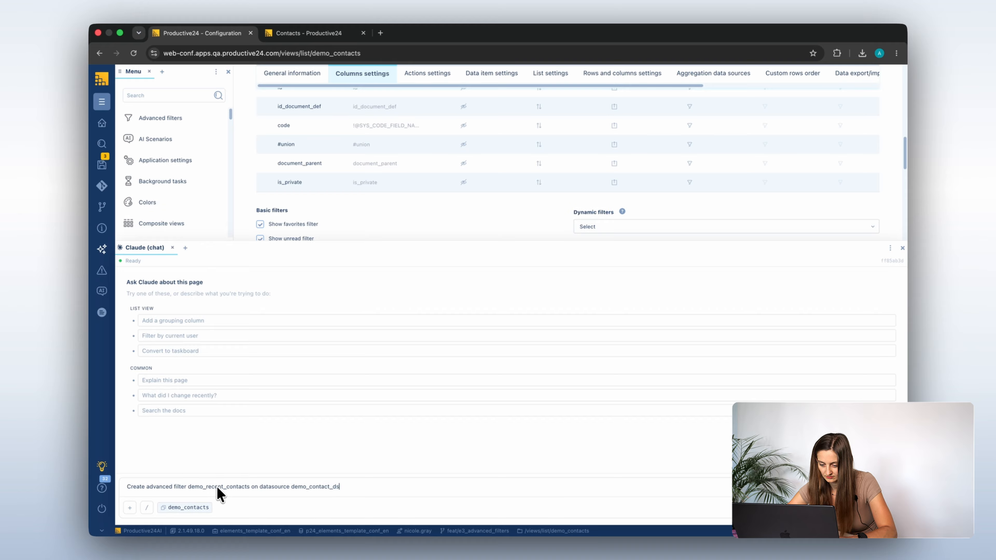
type(", filter")
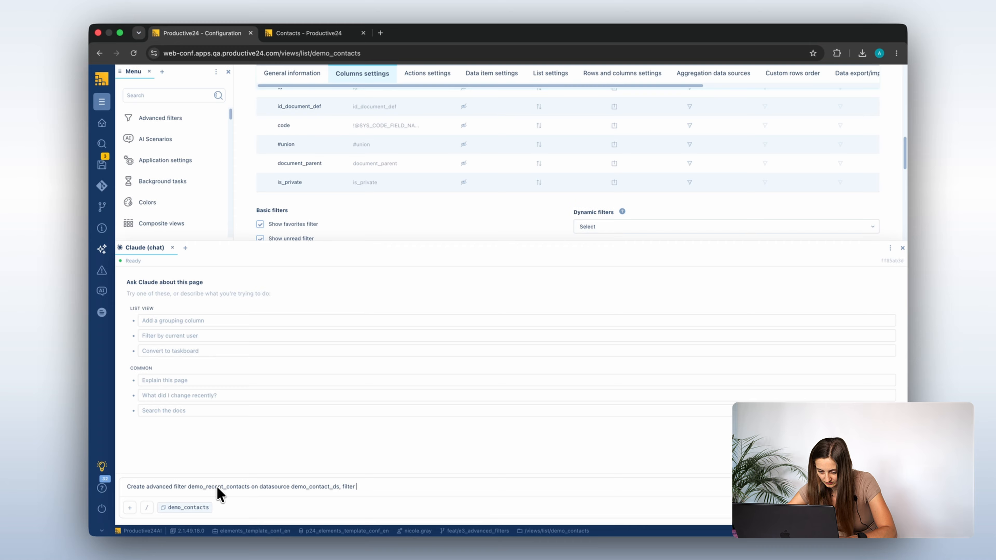
type("first_")
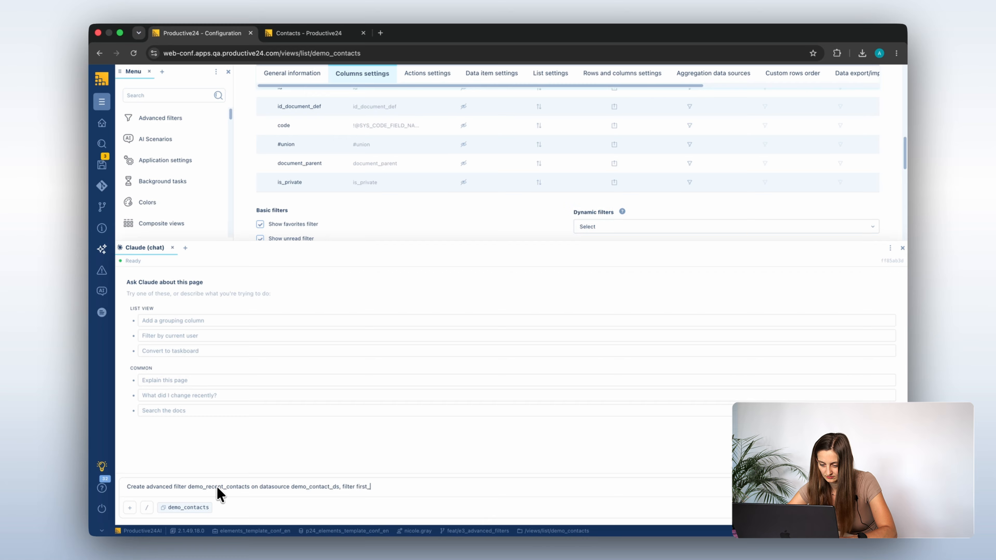
type("contact_date")
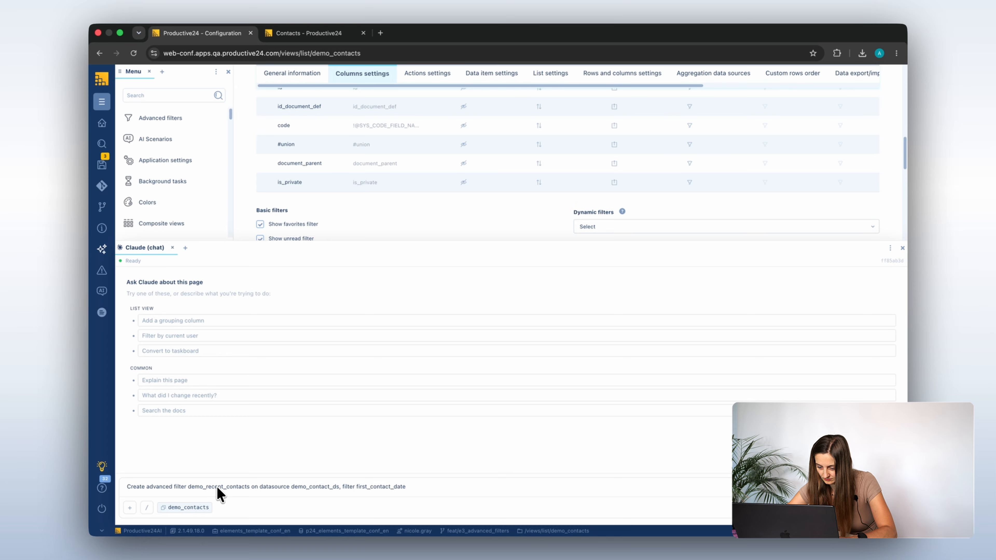
type(" last 30 ")
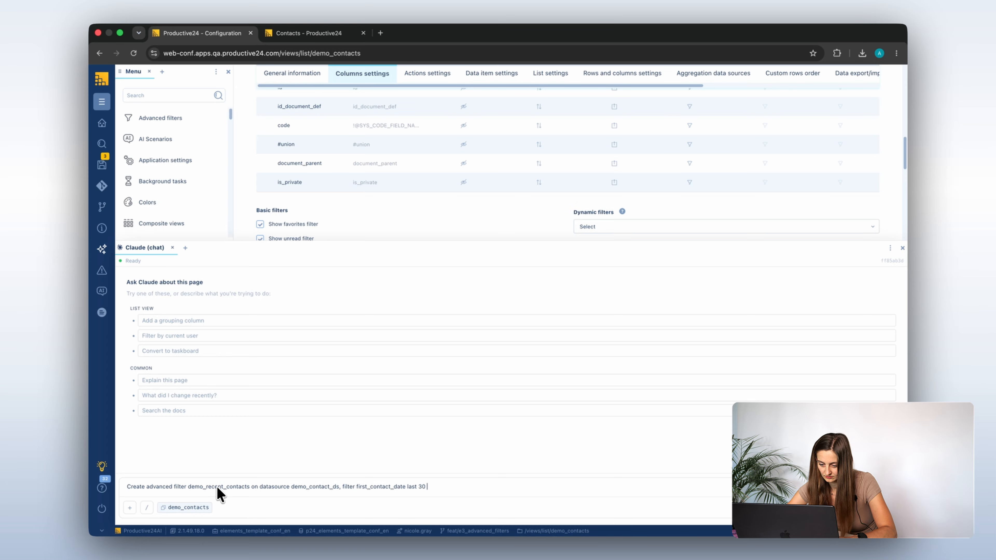
type("days, m")
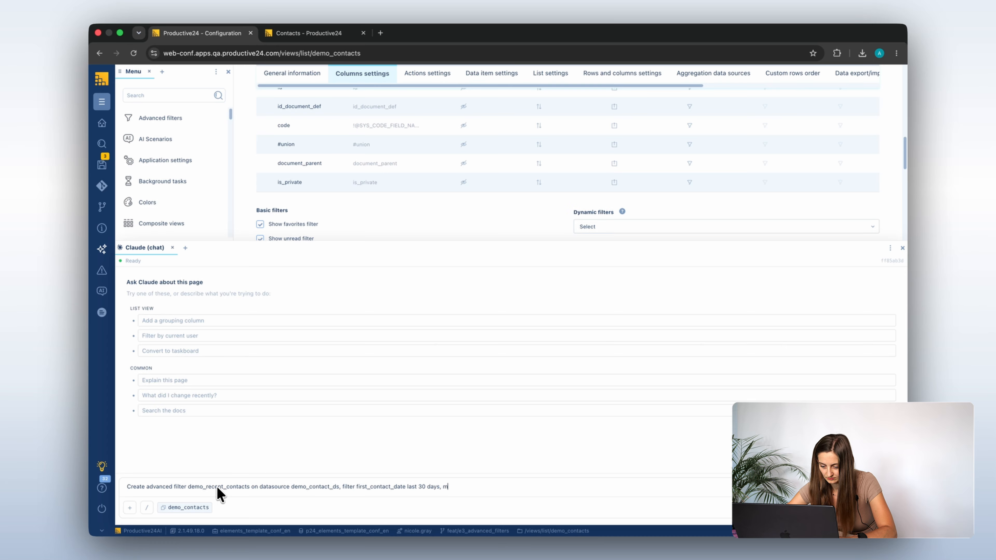
type("odule demo_")
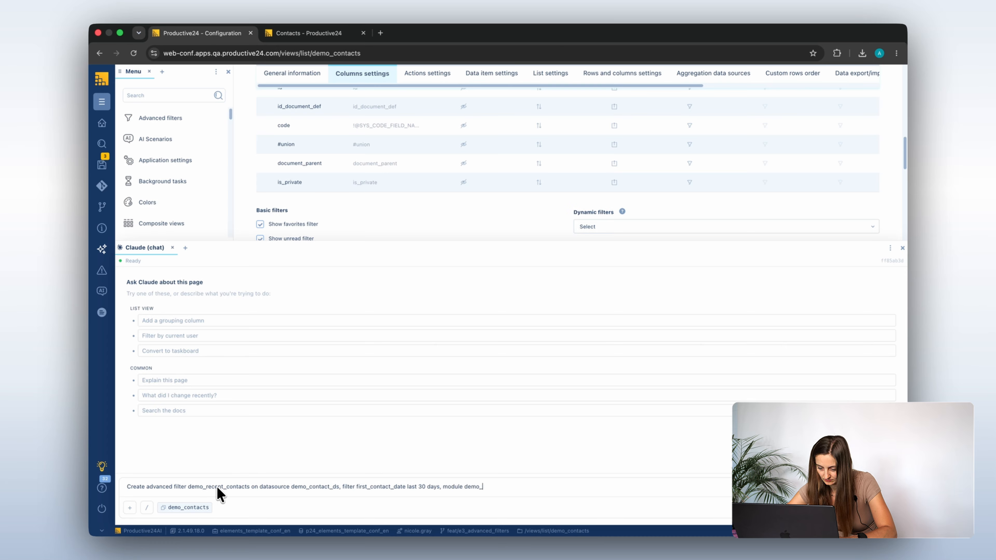
type("crm, attach ")
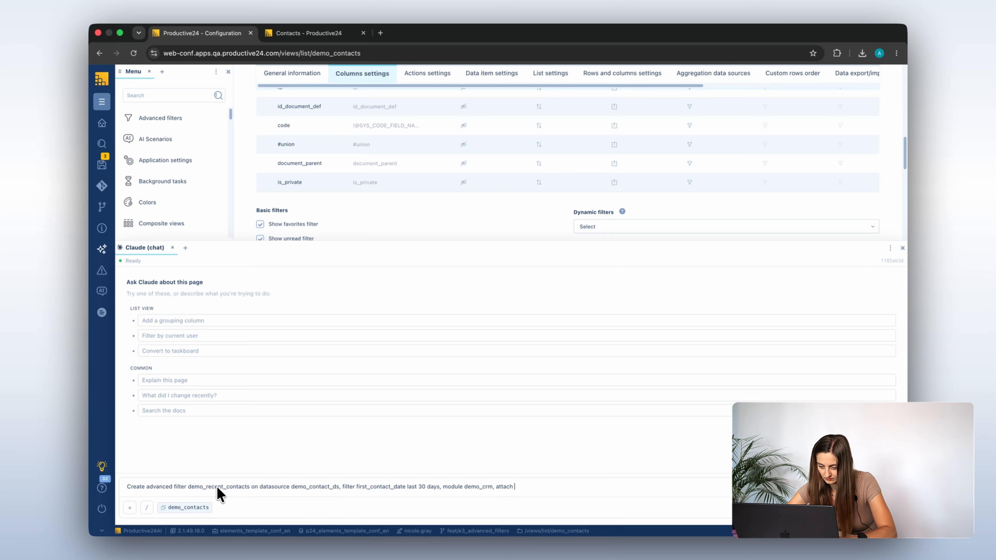
type("to demo_")
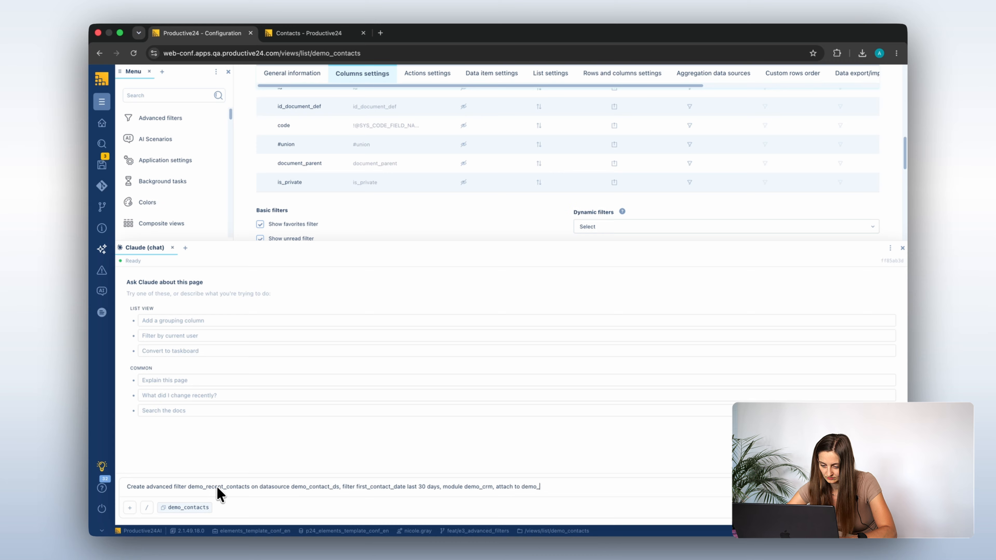
type("contacts")
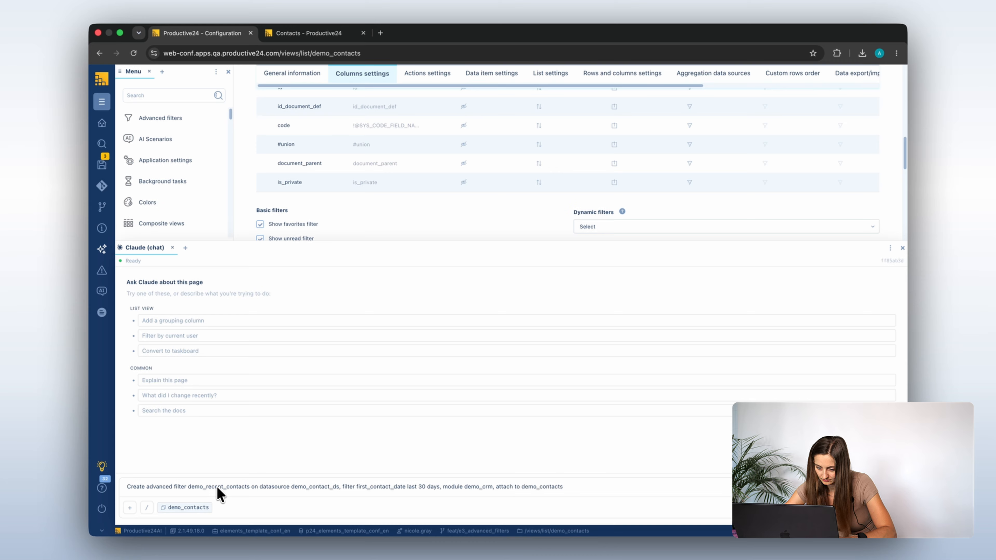
type(" view.")
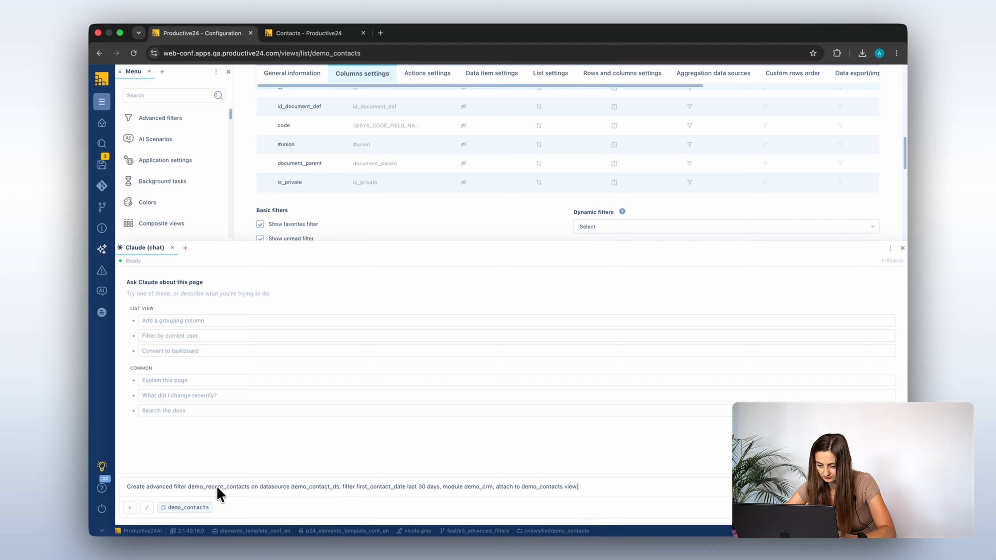
key("Return")
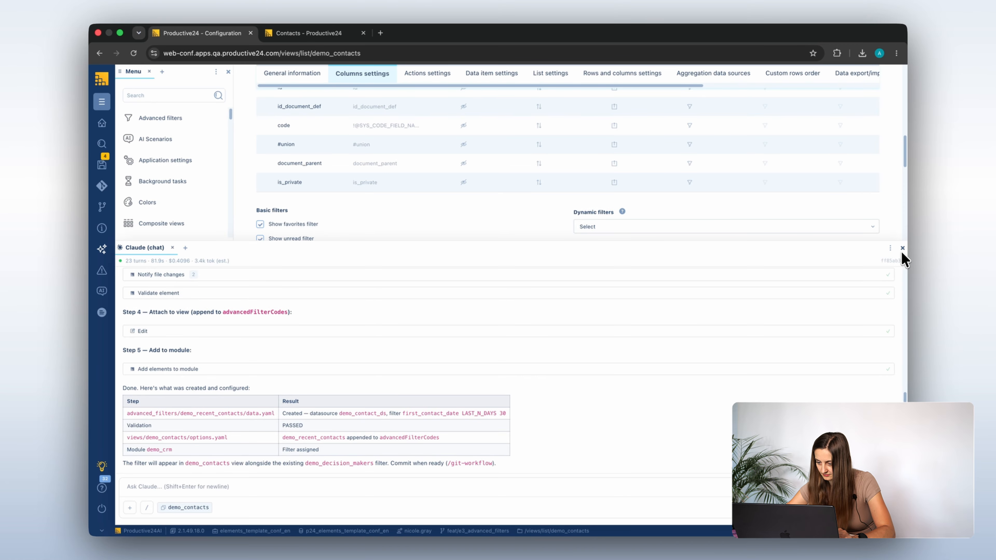
- Close the Claude chat, reload the Contacts page in the application, and compare the Recent contacts filter with Decision Makers
left_click(902, 248)
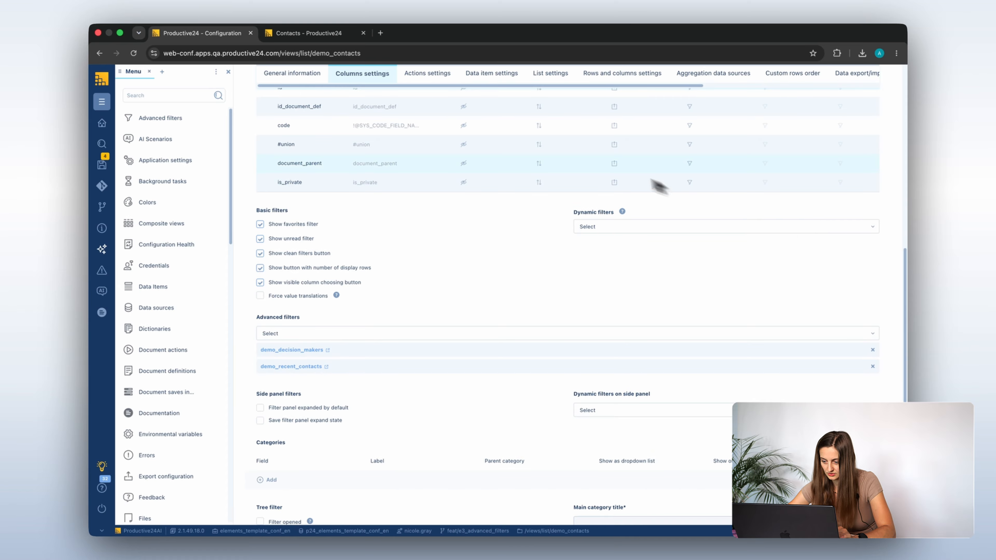
left_click(321, 36)
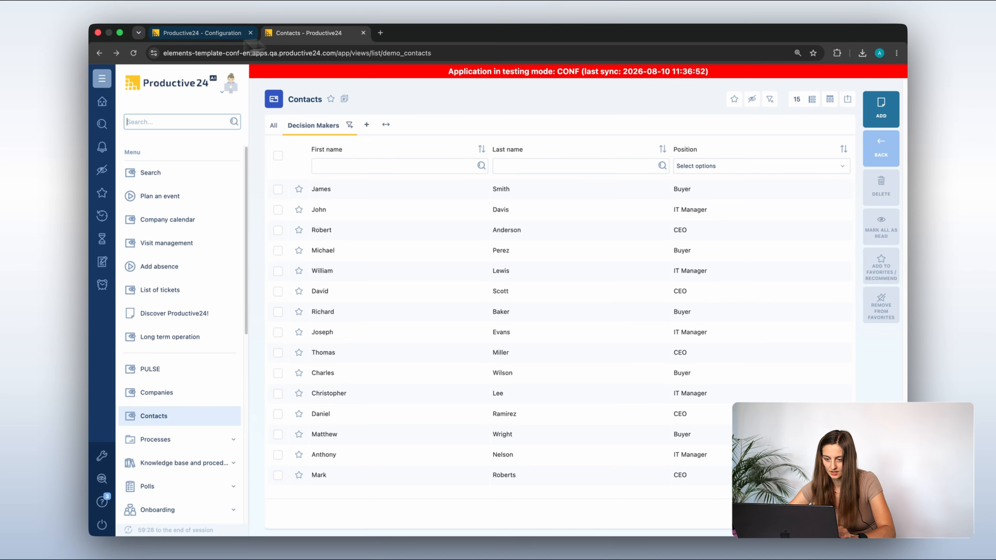
left_click(133, 55)
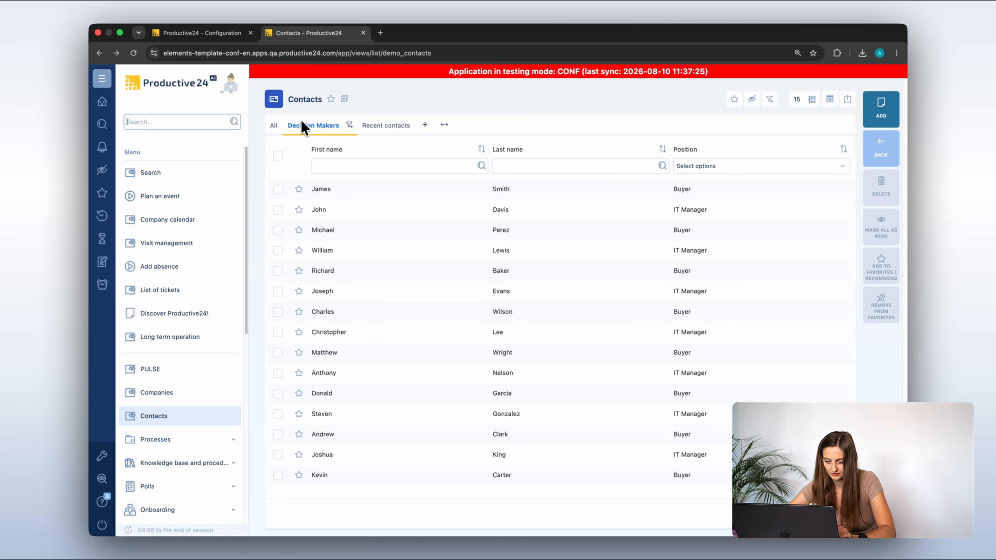
left_click(386, 133)
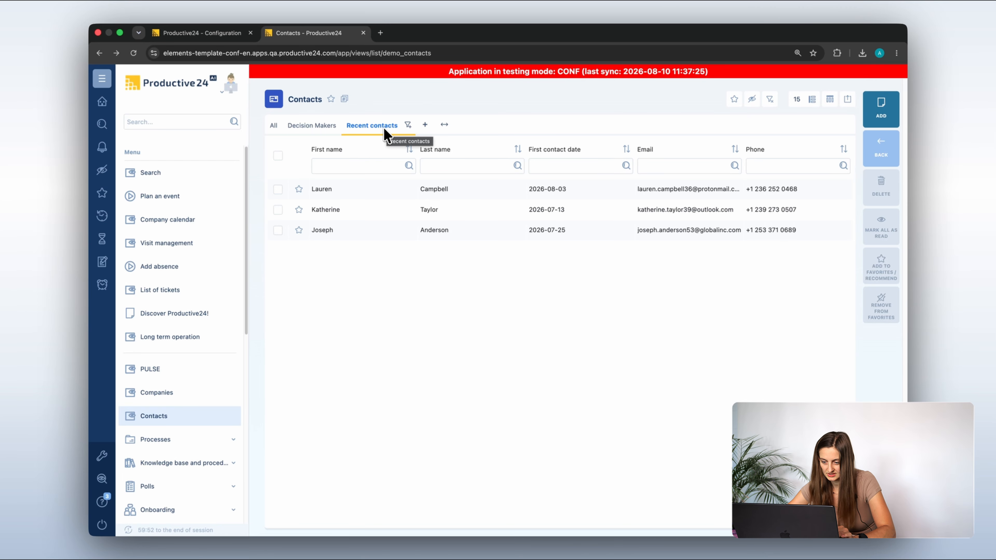
left_click(317, 127)
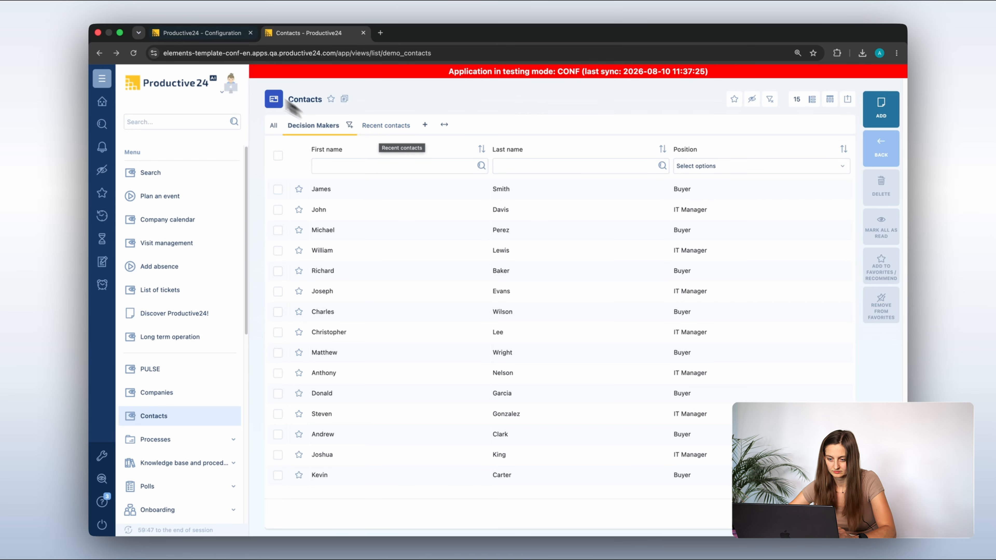
- In the Contacts list view configuration, enable advanced filtering for first_name, last_name, position_list, first_contact_date and estimated_value_pln
left_click(196, 33)
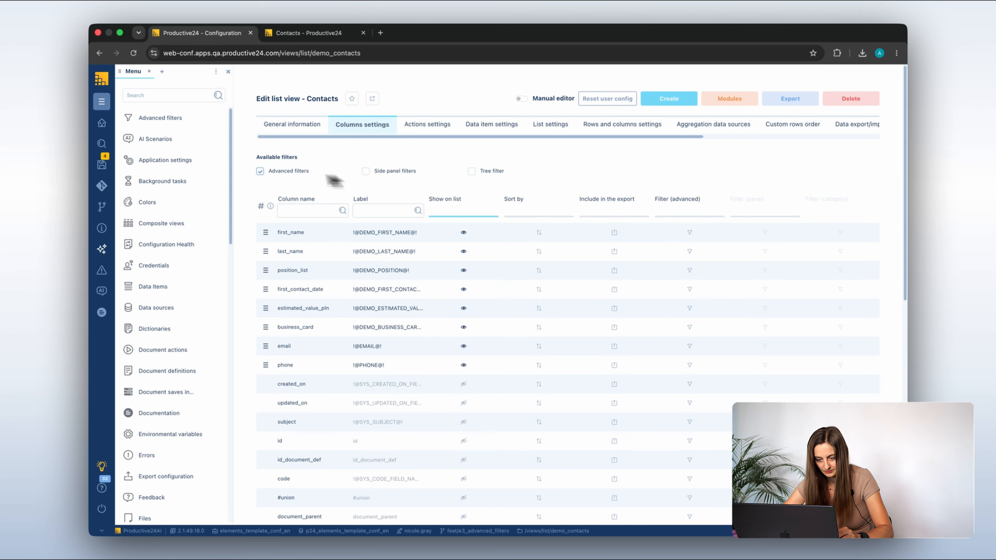
left_click(260, 172)
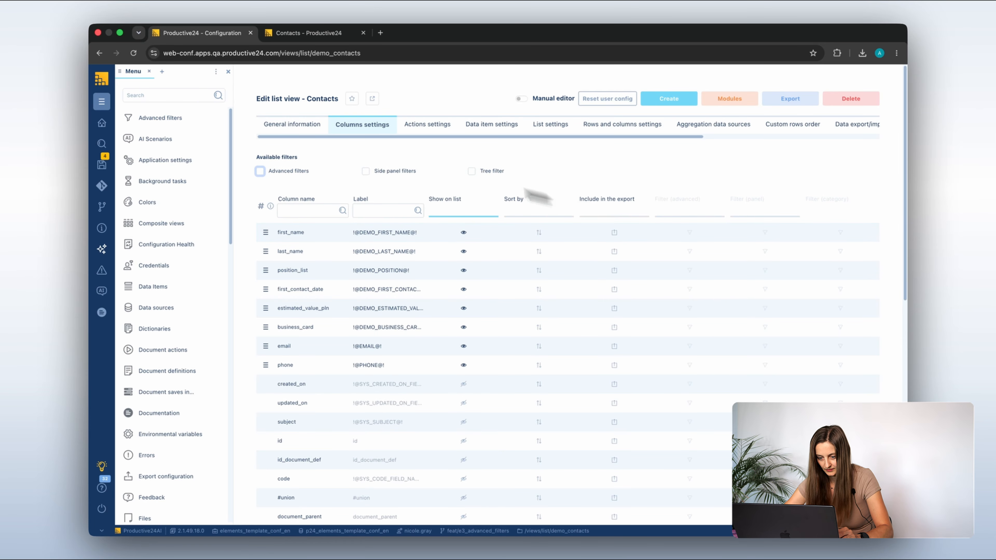
left_click(260, 172)
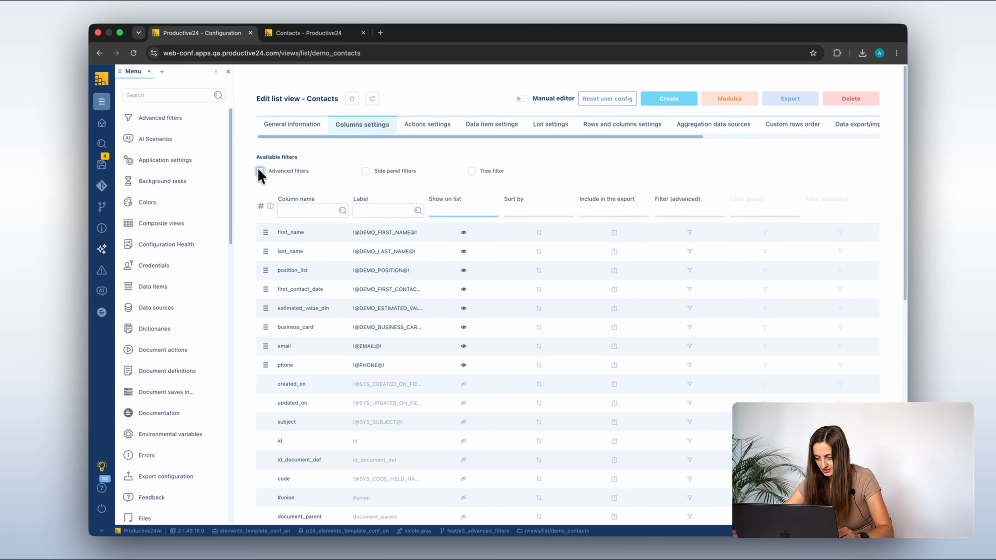
left_click(689, 232)
left_click(689, 251)
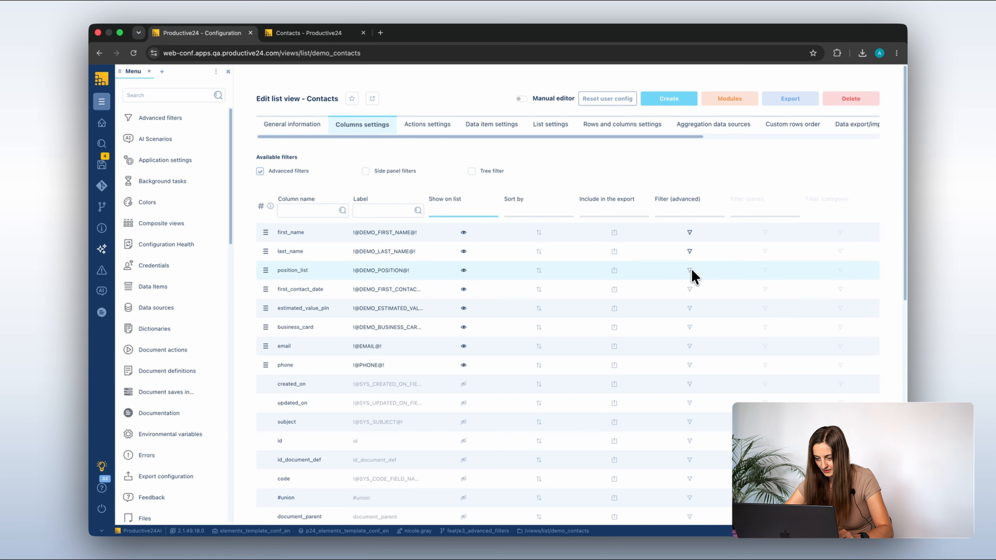
left_click(689, 289)
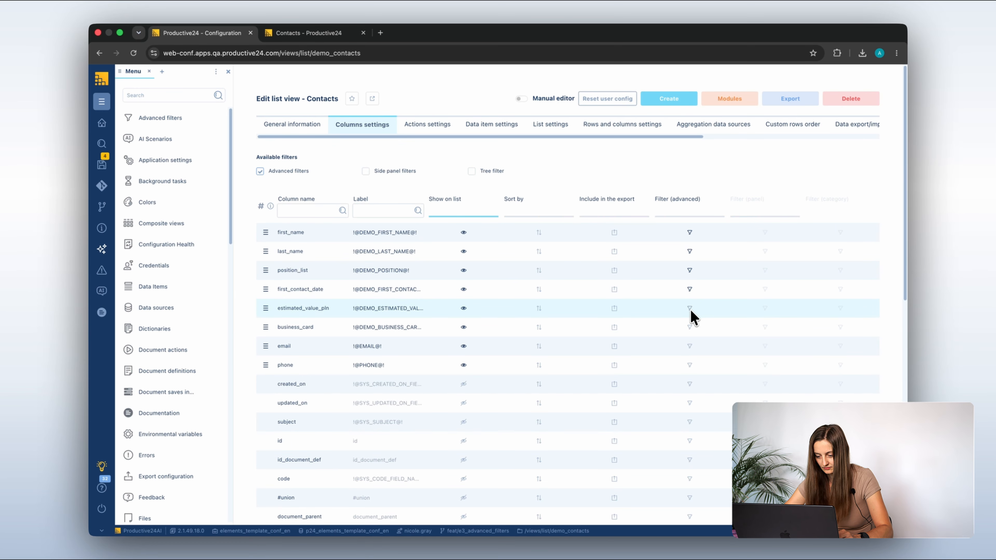
left_click(689, 308)
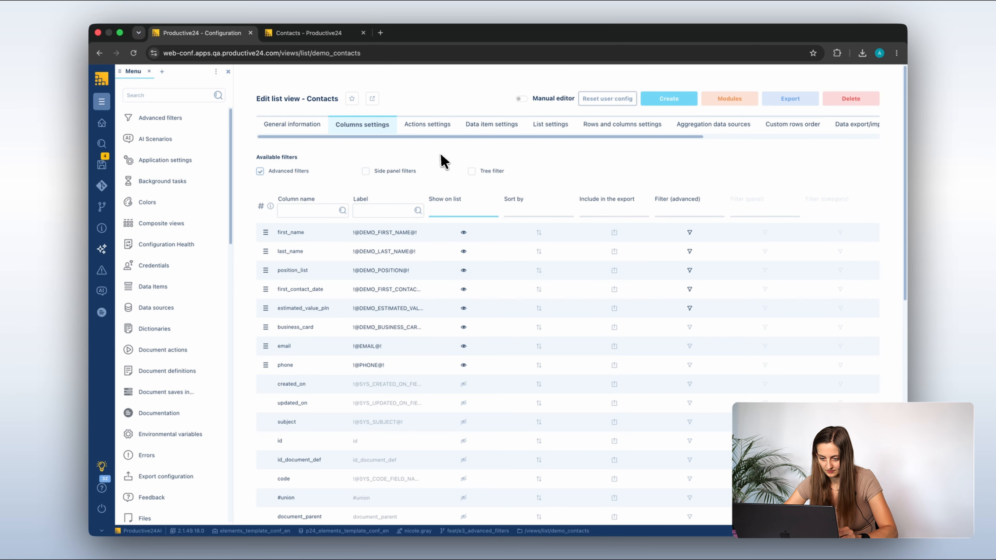
- Reload the Contacts page in the application and start a new custom filter without the prefilled Position rule
left_click(292, 33)
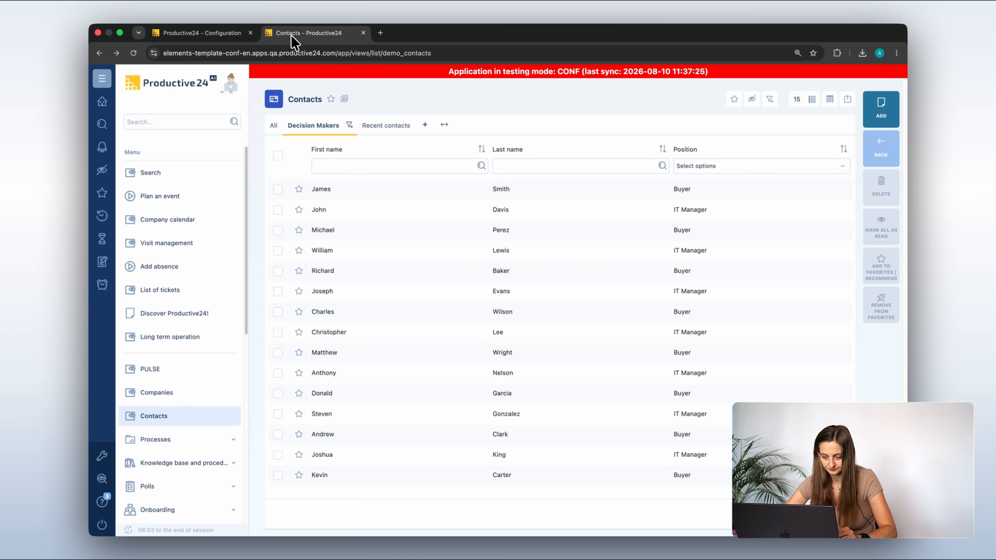
left_click(134, 53)
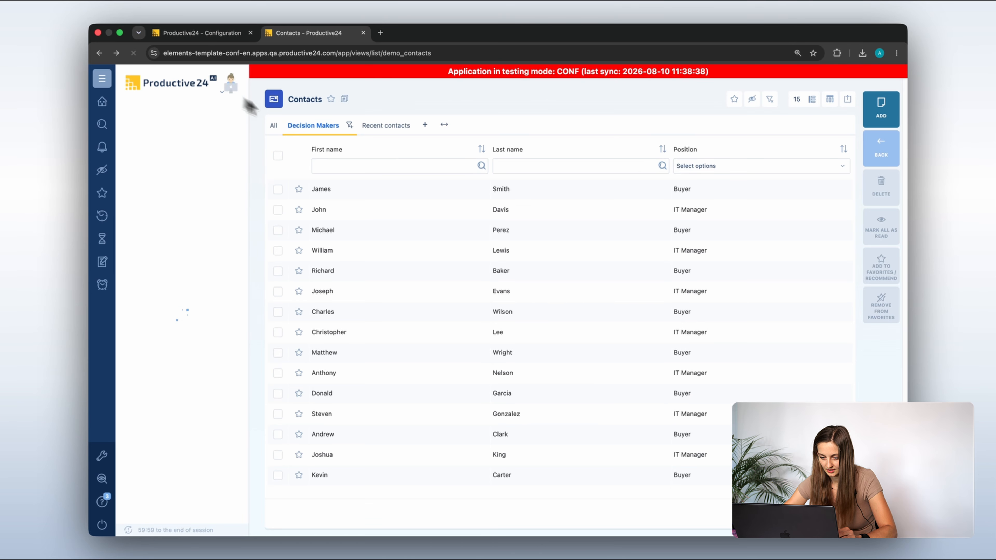
left_click(423, 126)
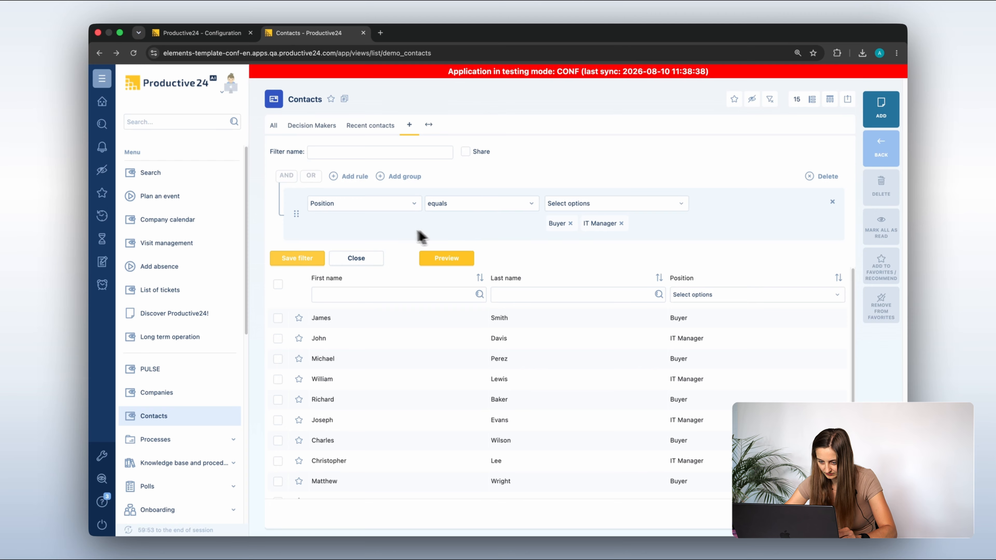
left_click(831, 202)
- Add a filter rule requiring Estimated value (PLN) to be greater than 30000
left_click(366, 176)
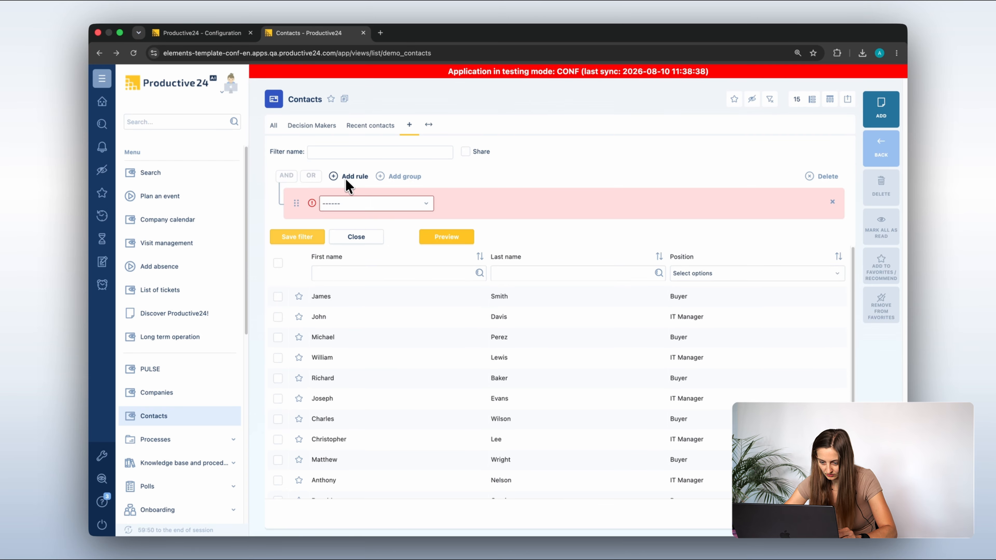
left_click(350, 202)
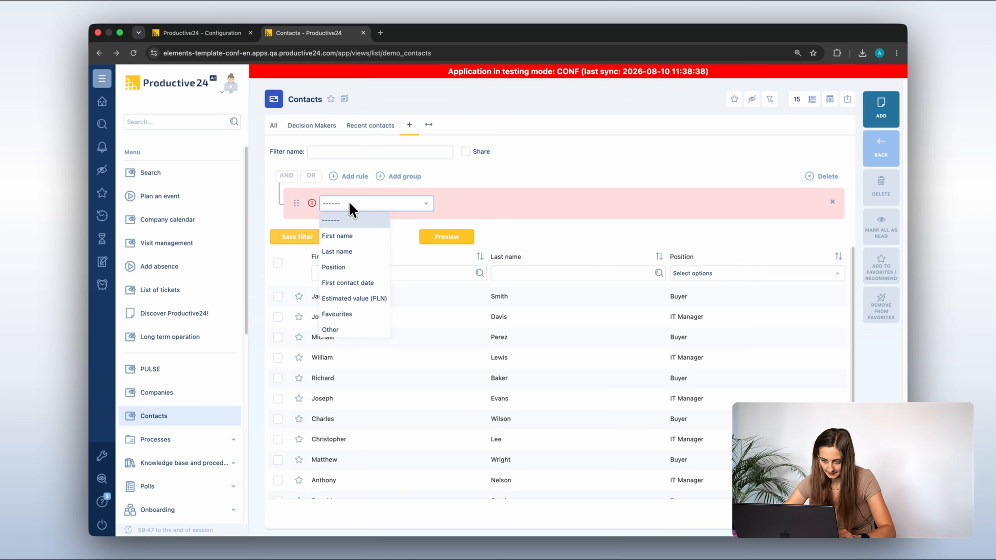
left_click(350, 298)
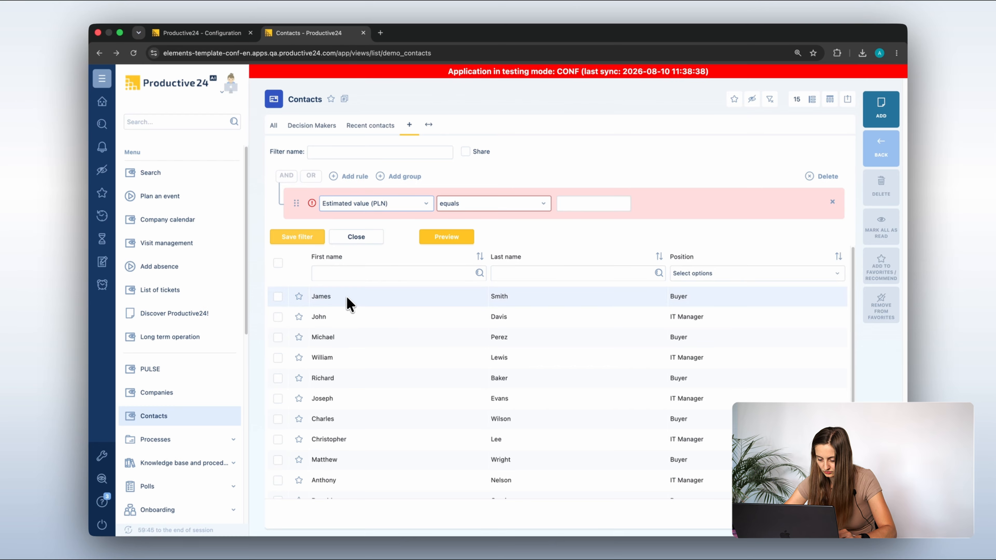
left_click(549, 205)
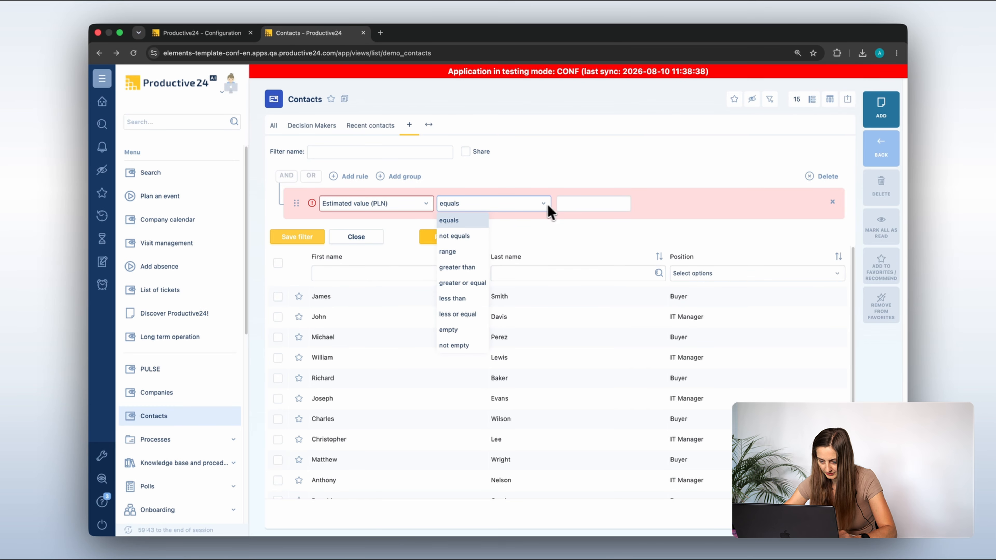
left_click(456, 267)
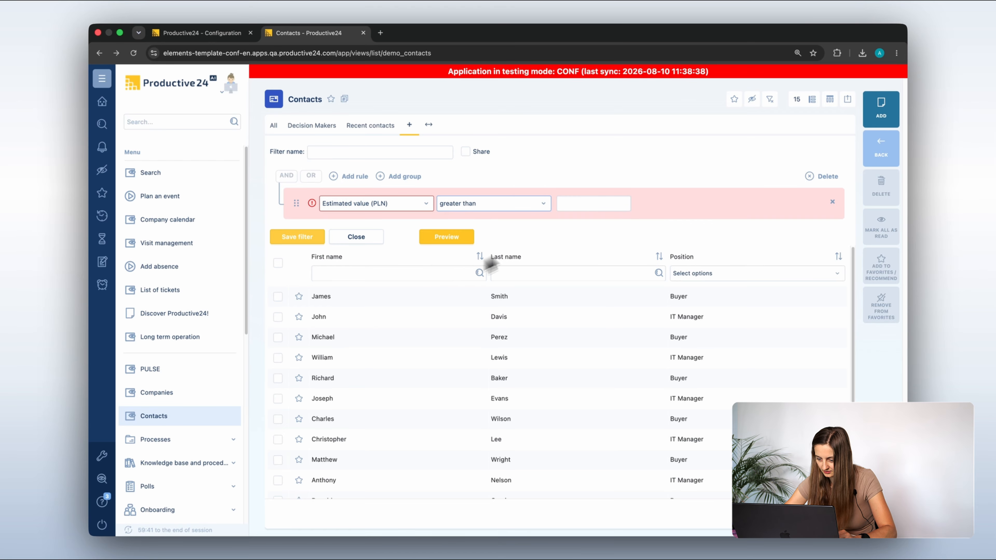
left_click(568, 204)
type("30000")
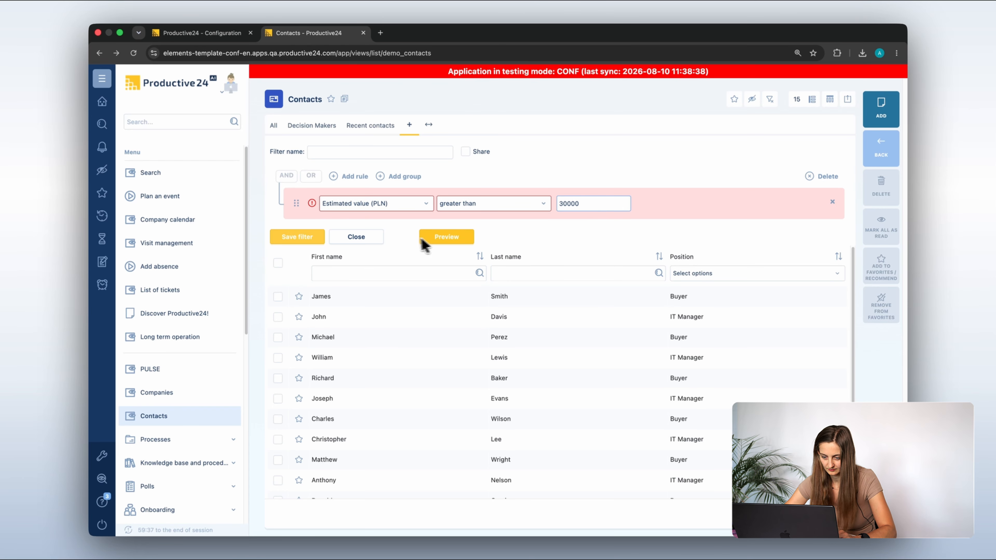
- Name the new filter "Valuable leads" and save it
left_click(344, 153)
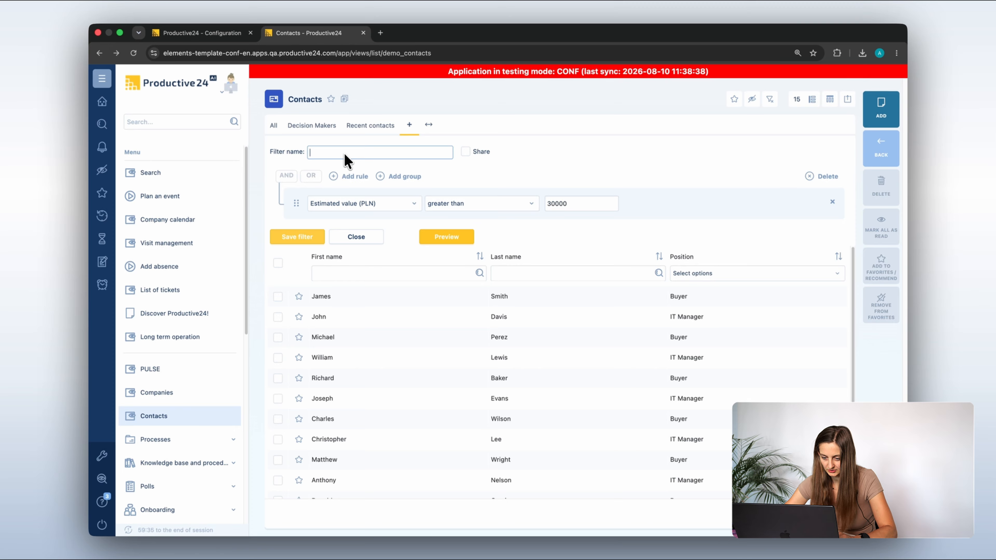
type("Valuable ")
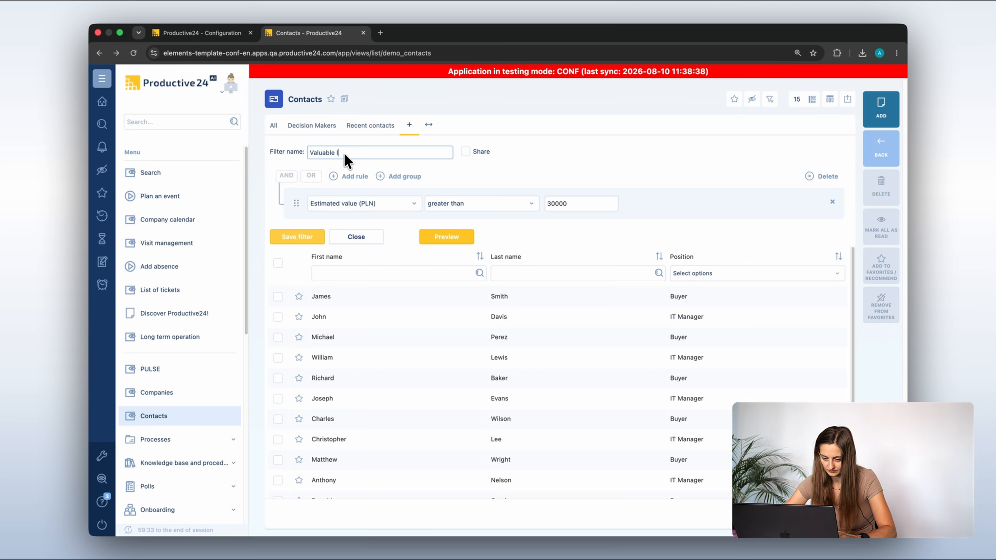
type("leads")
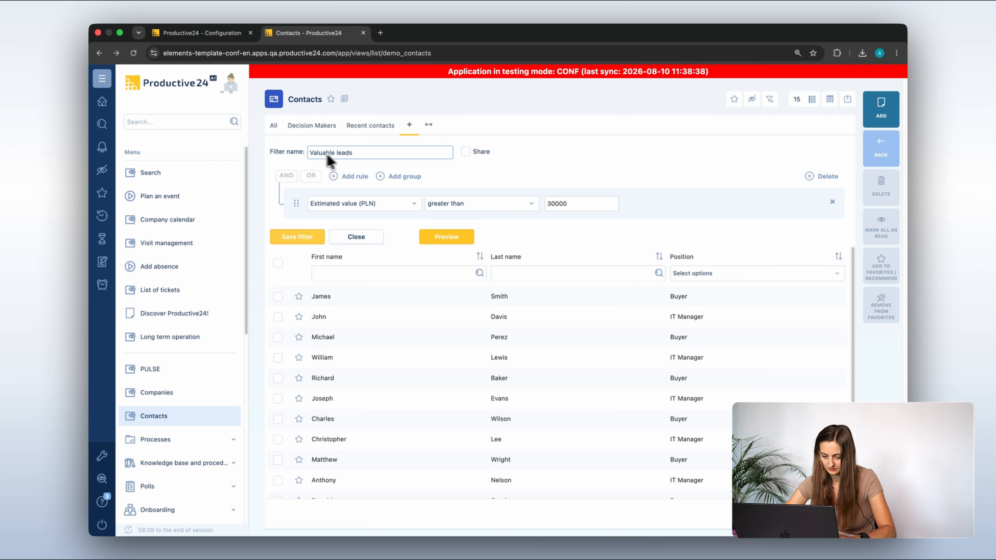
left_click(303, 238)
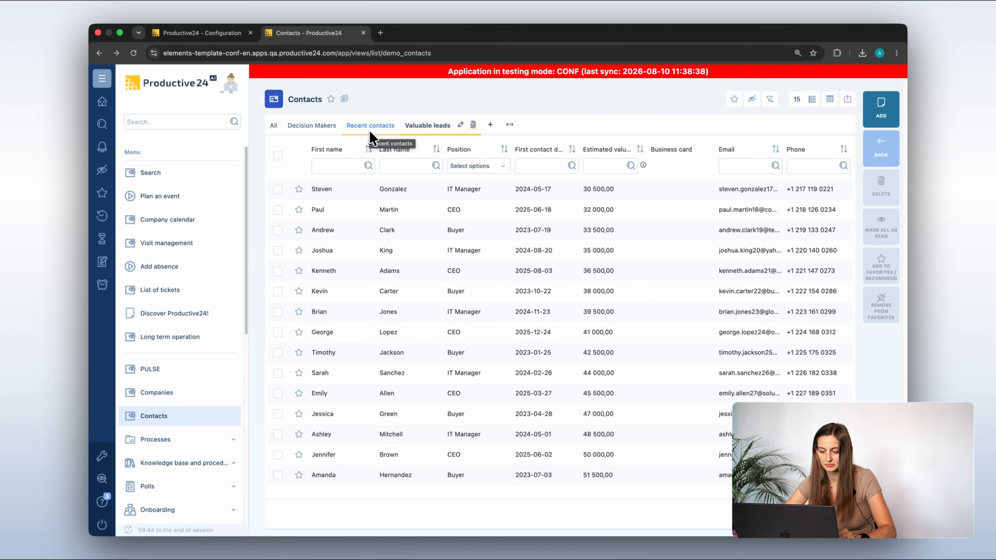
- Open the saved Valuable leads filter for editing
left_click(460, 125)
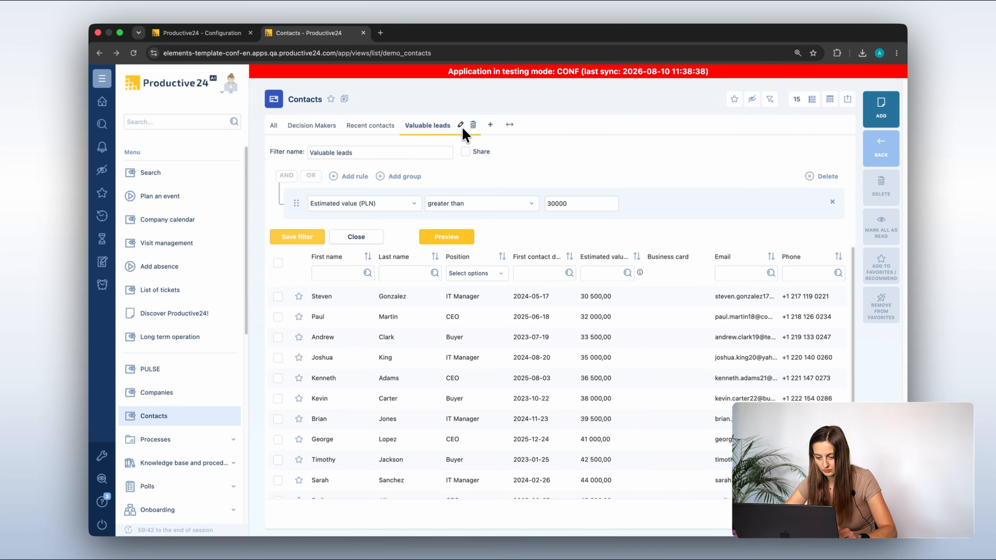